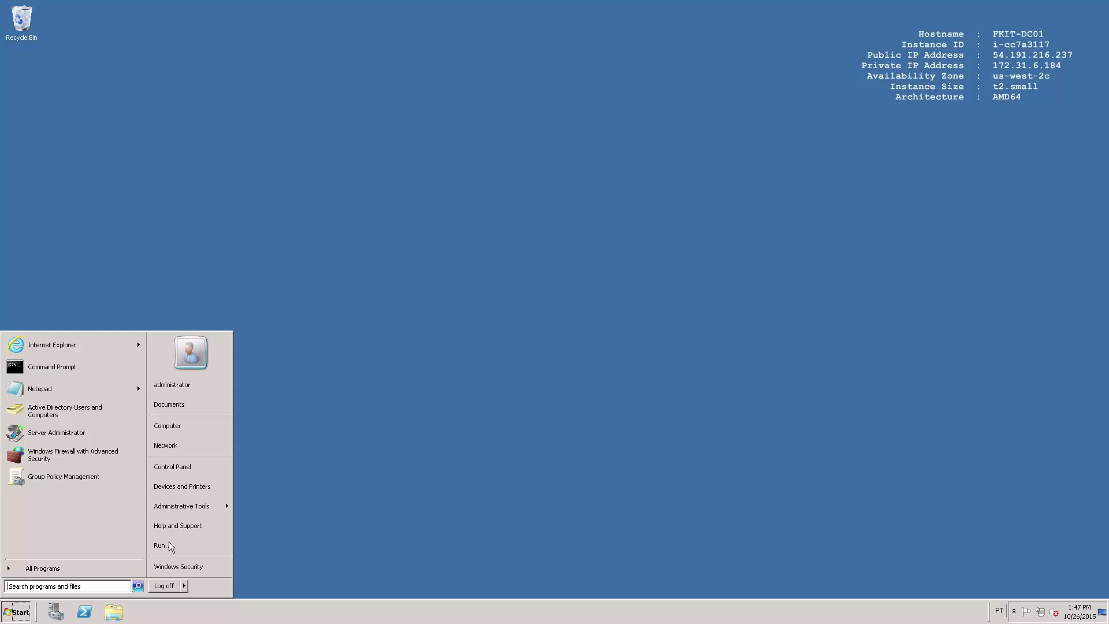
Launch Active Directory Users and Computers and display the fkit.local Users container
{"action": "left_click", "coordinate": [185, 511]}
{"action": "mouse_move", "coordinate": [185, 509]}
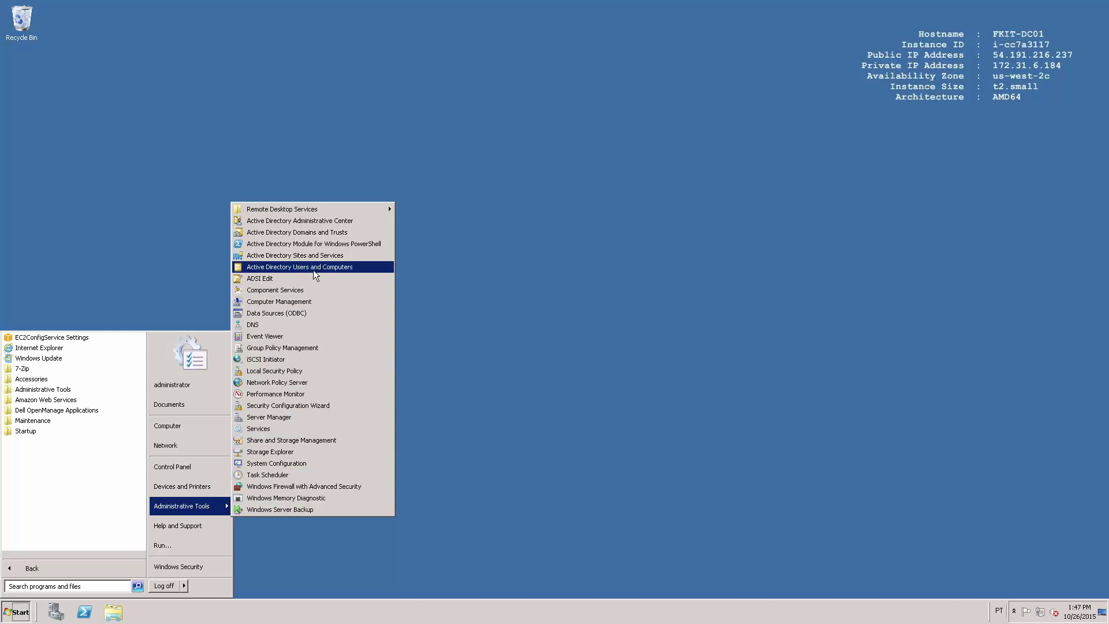
{"action": "left_click", "coordinate": [330, 269]}
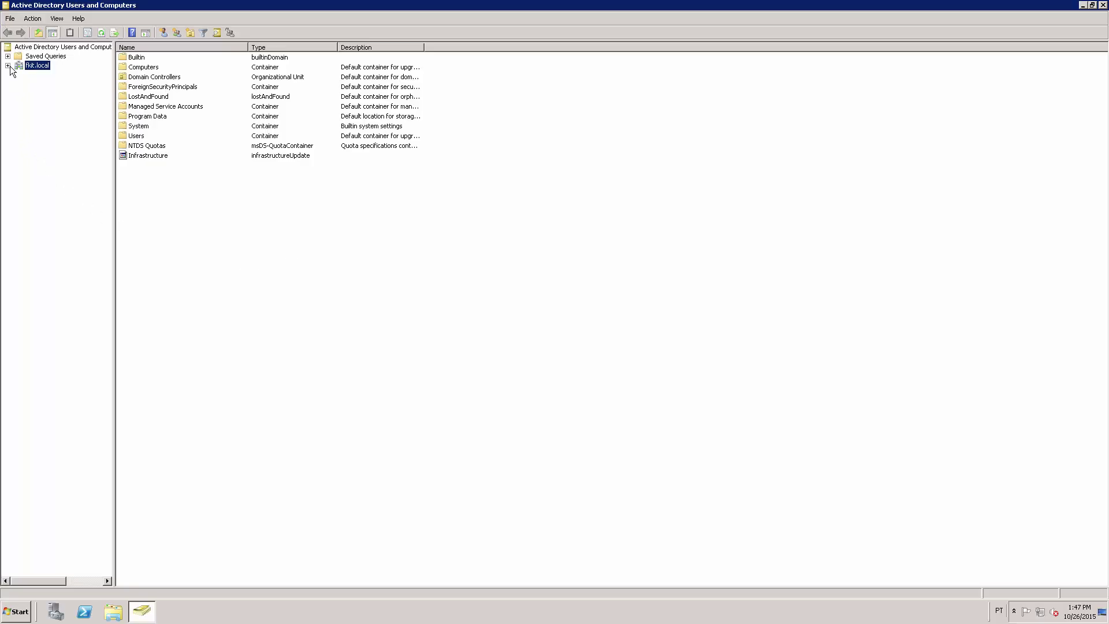
{"action": "left_click", "coordinate": [7, 65]}
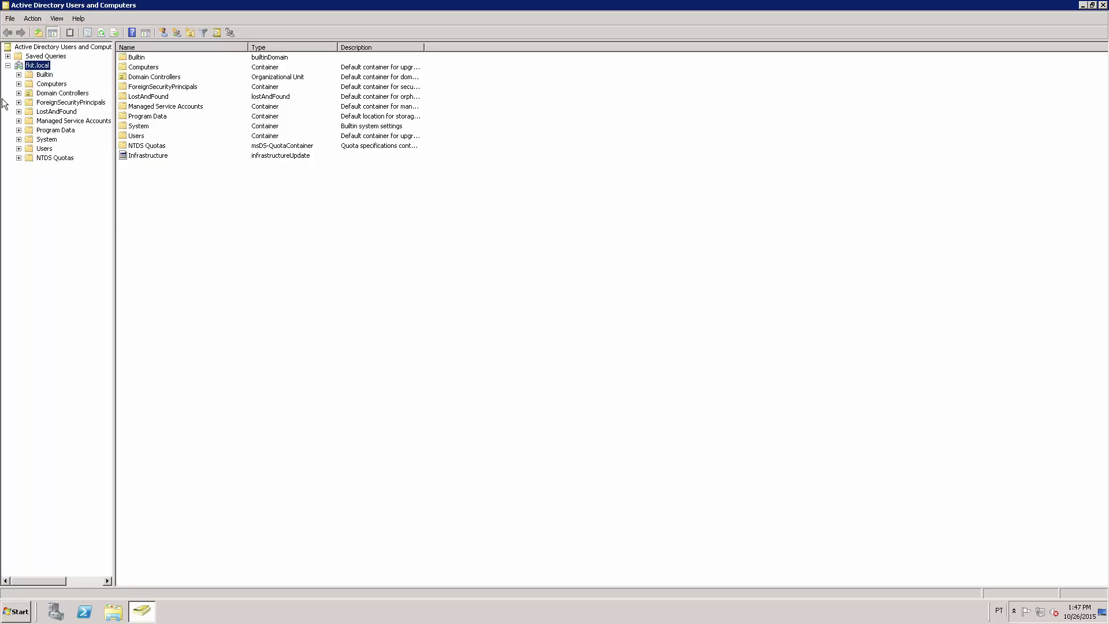
{"action": "left_click", "coordinate": [41, 151]}
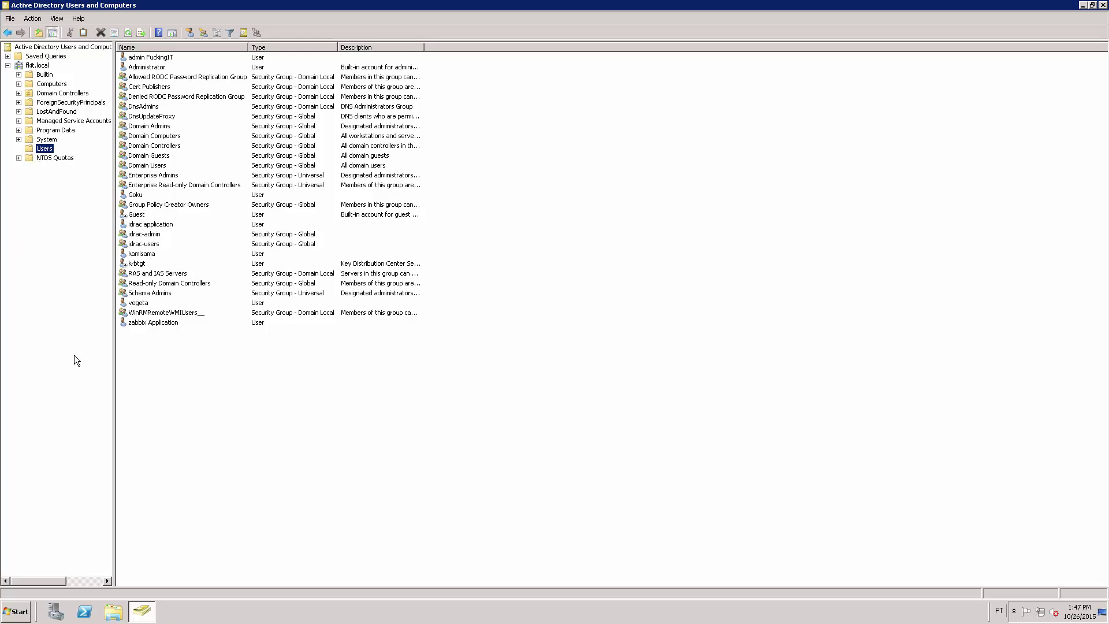
Add a new group named CISCO - USERS with Global scope and Security type
{"action": "right_click", "coordinate": [203, 385]}
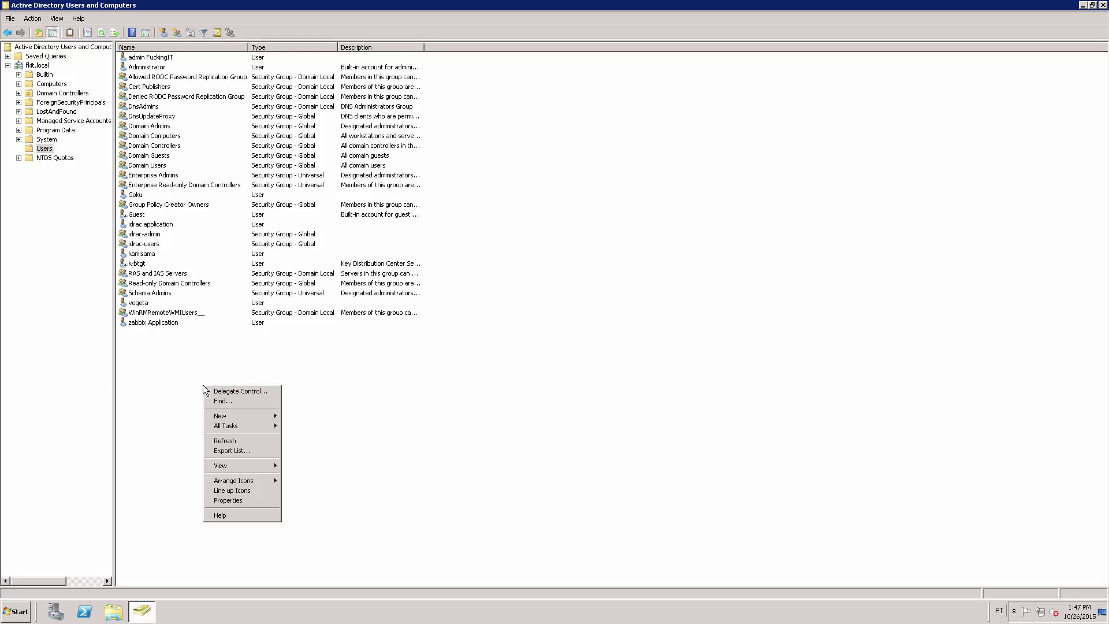
{"action": "mouse_move", "coordinate": [221, 415]}
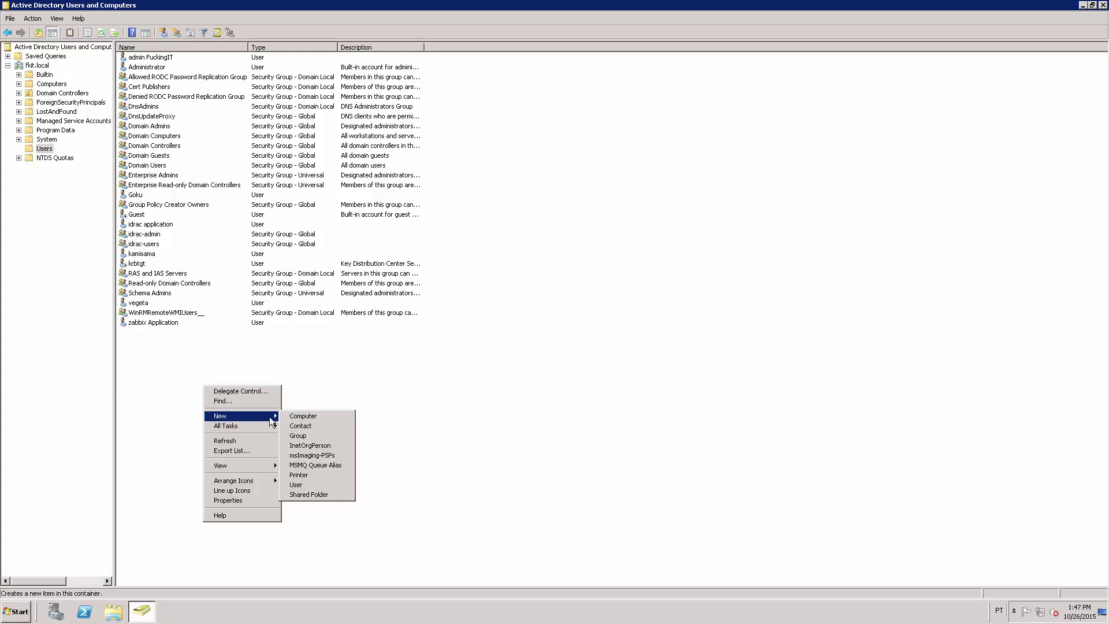
{"action": "left_click", "coordinate": [325, 442]}
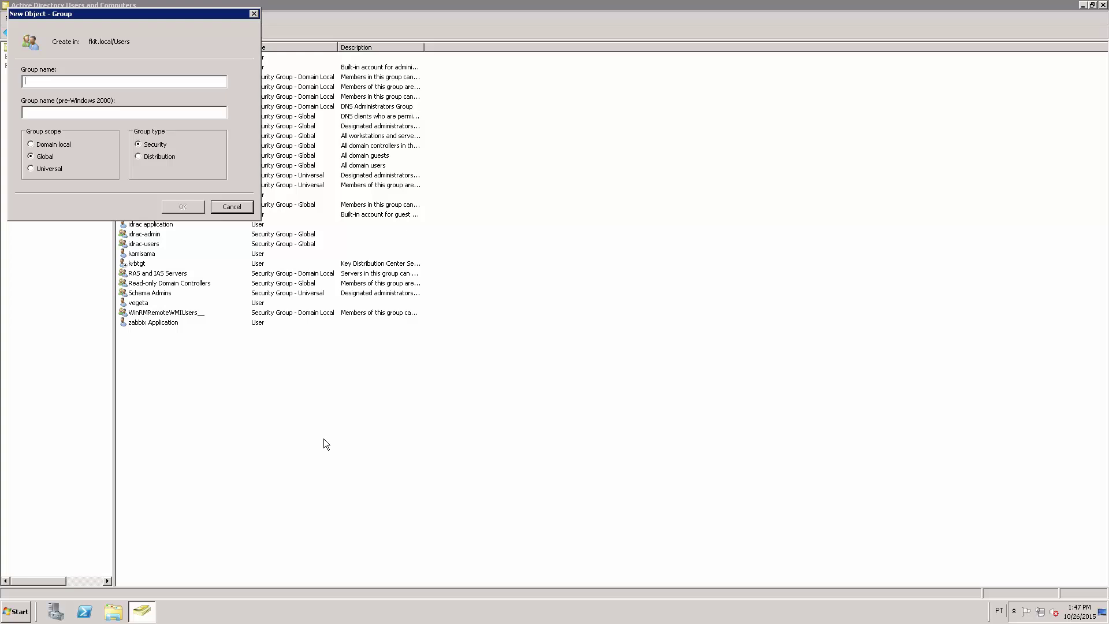
{"action": "type", "text": "CIS"}
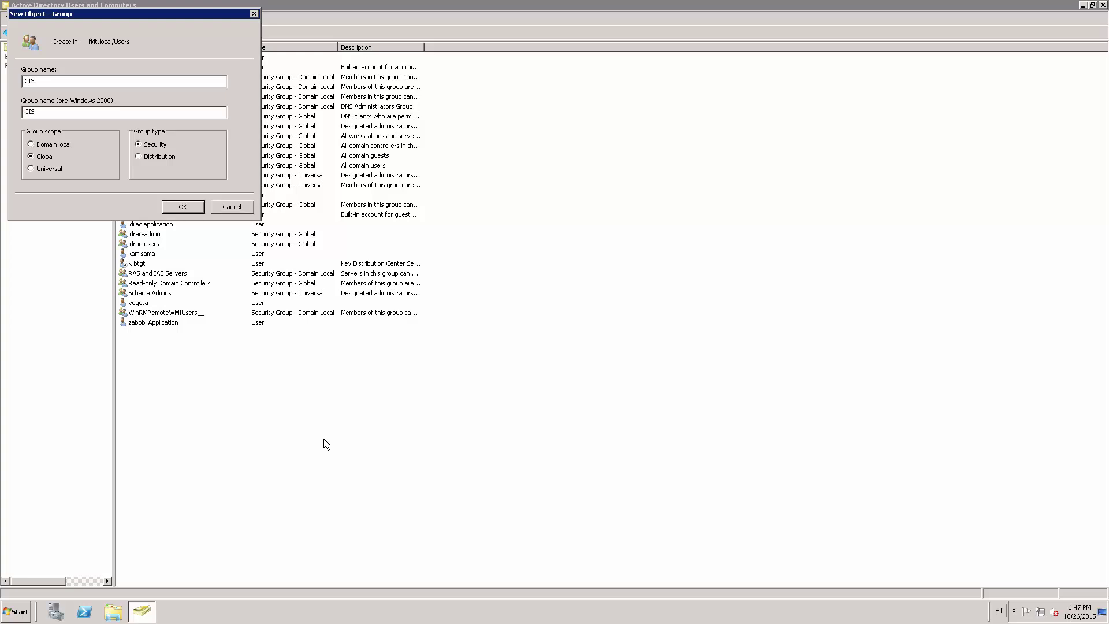
{"action": "type", "text": "CO - USERS"}
{"action": "left_click", "coordinate": [182, 207]}
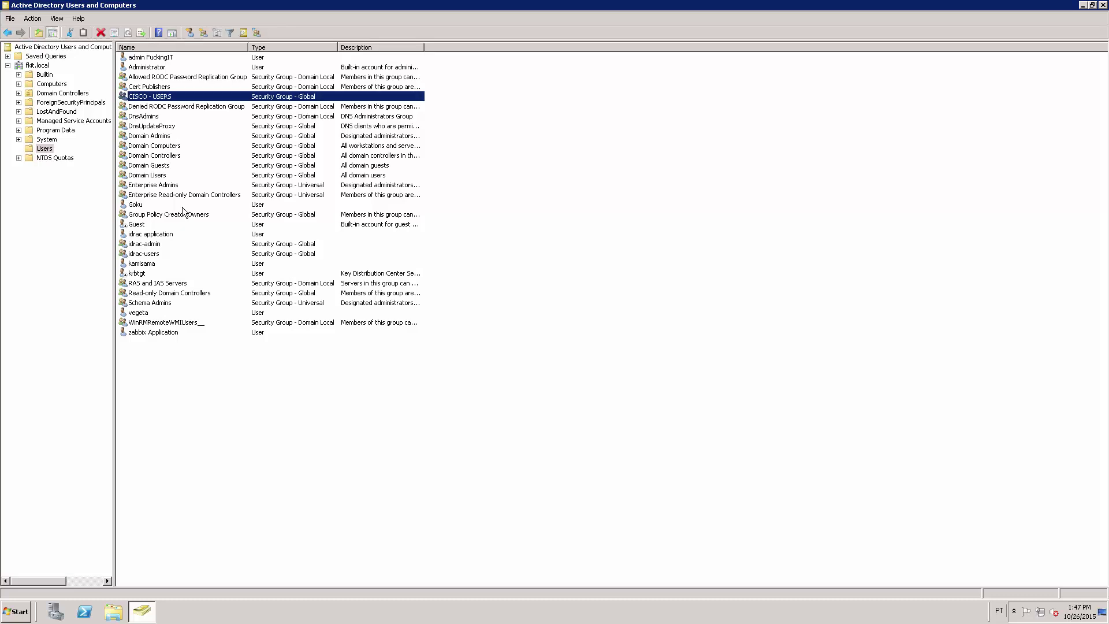
Add another new group named CISCO - ADMINS with Global scope and Security type
{"action": "right_click", "coordinate": [256, 371]}
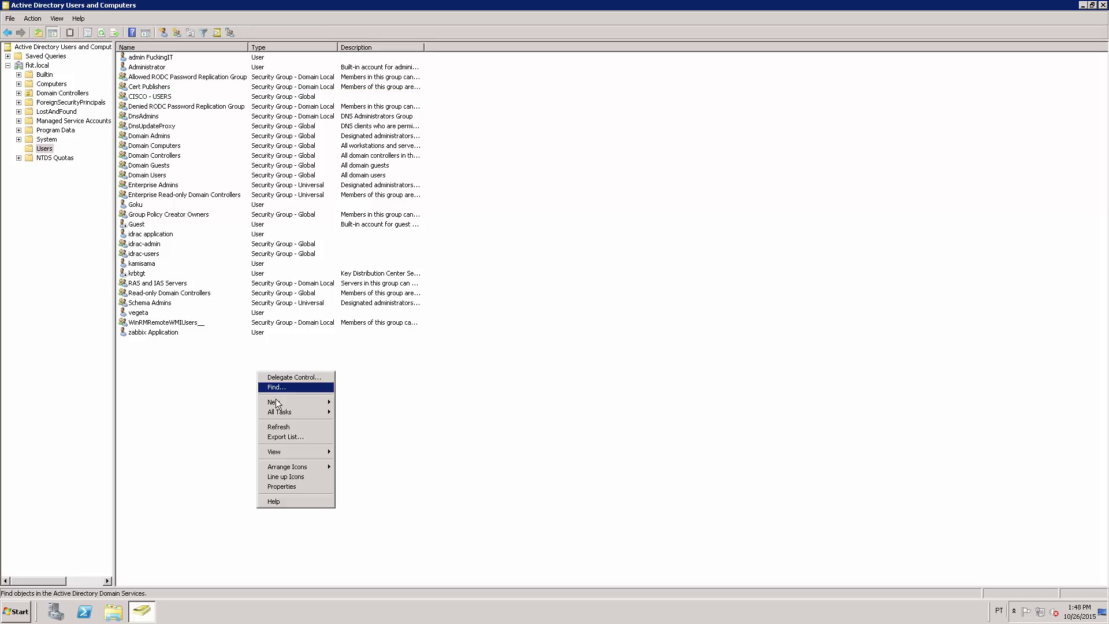
{"action": "mouse_move", "coordinate": [277, 404]}
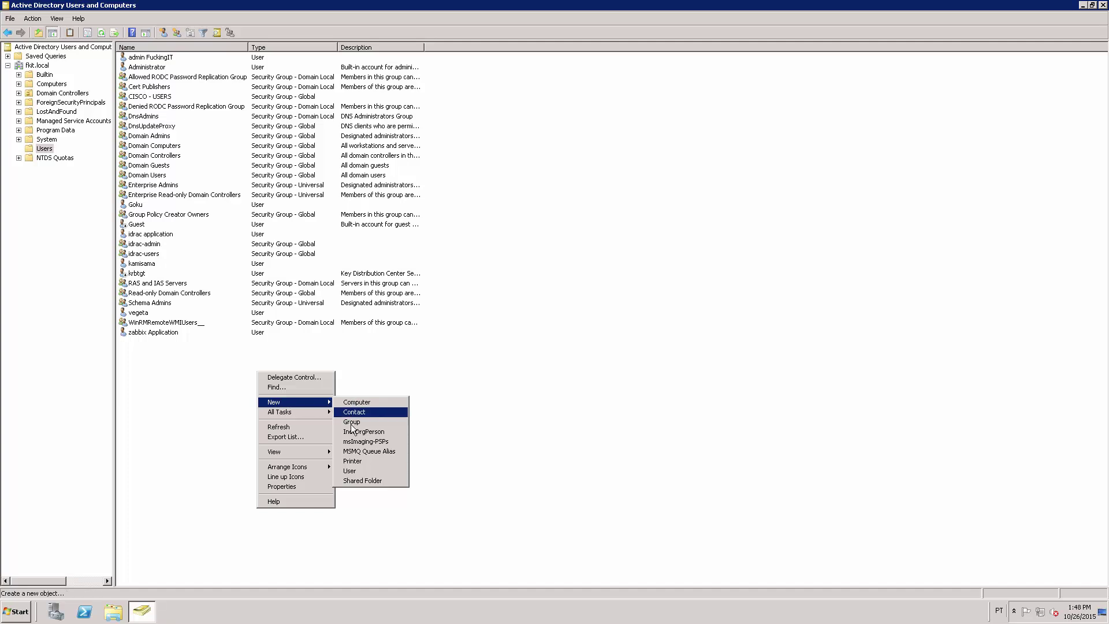
{"action": "left_click", "coordinate": [372, 424]}
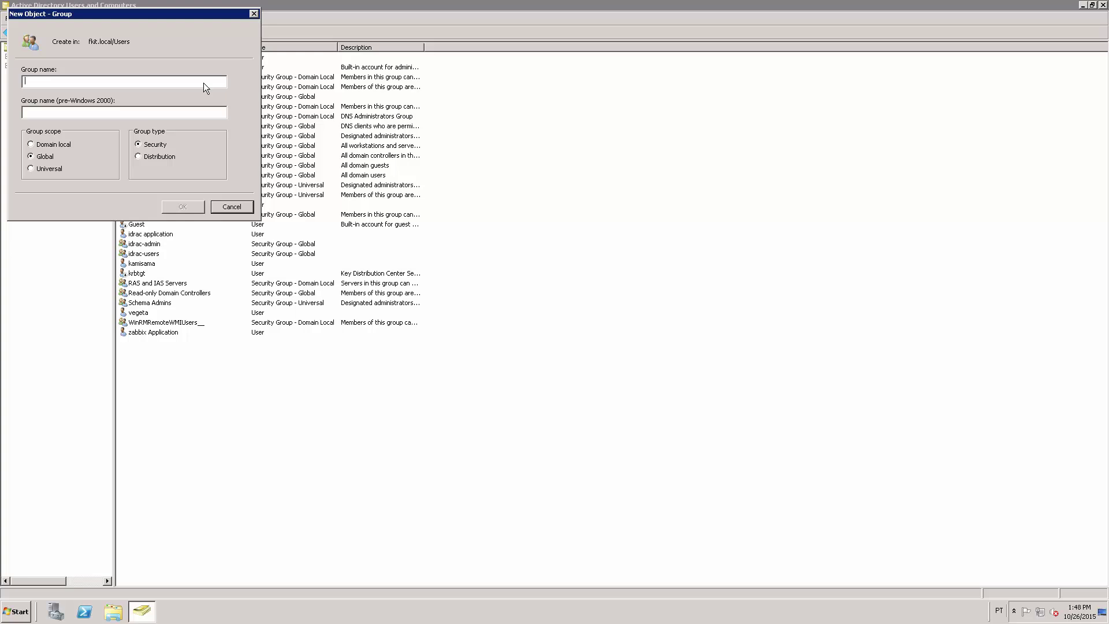
{"action": "type", "text": "C"}
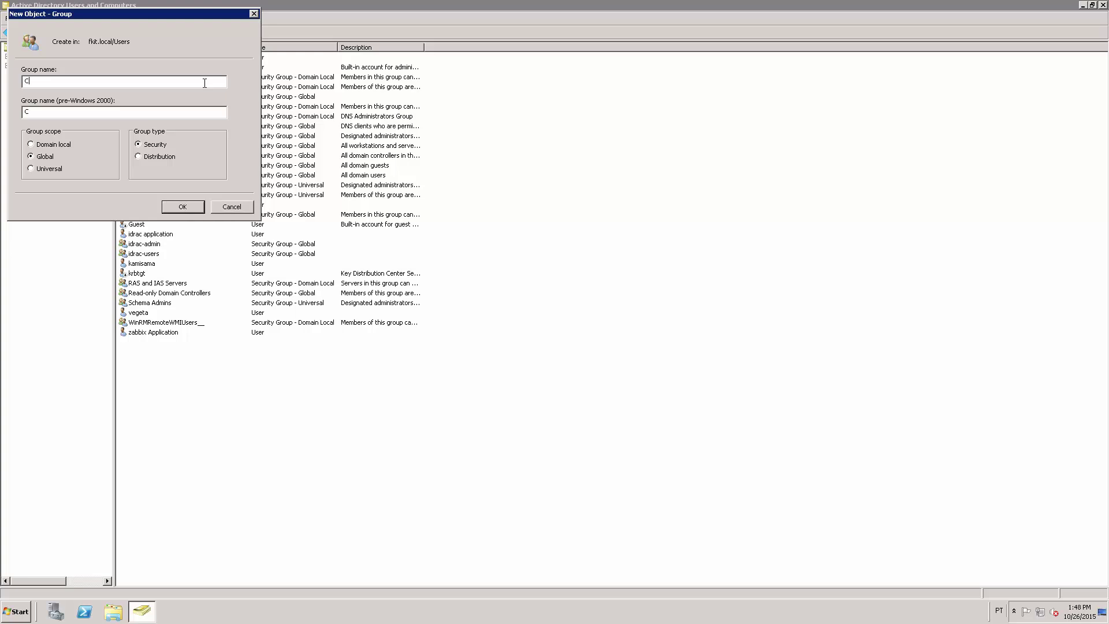
{"action": "type", "text": "ISCO - ADMINS"}
{"action": "left_click", "coordinate": [182, 207]}
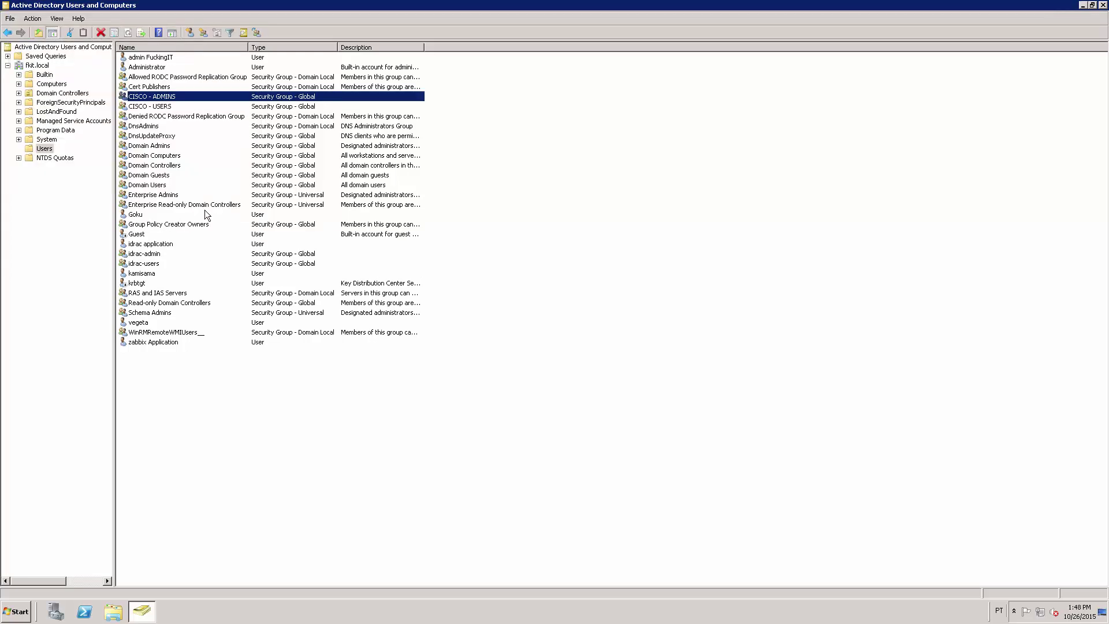
Add a domain user account to the CISCO - USERS group's Members list and save
{"action": "left_click", "coordinate": [192, 104], "text": "ctrl"}
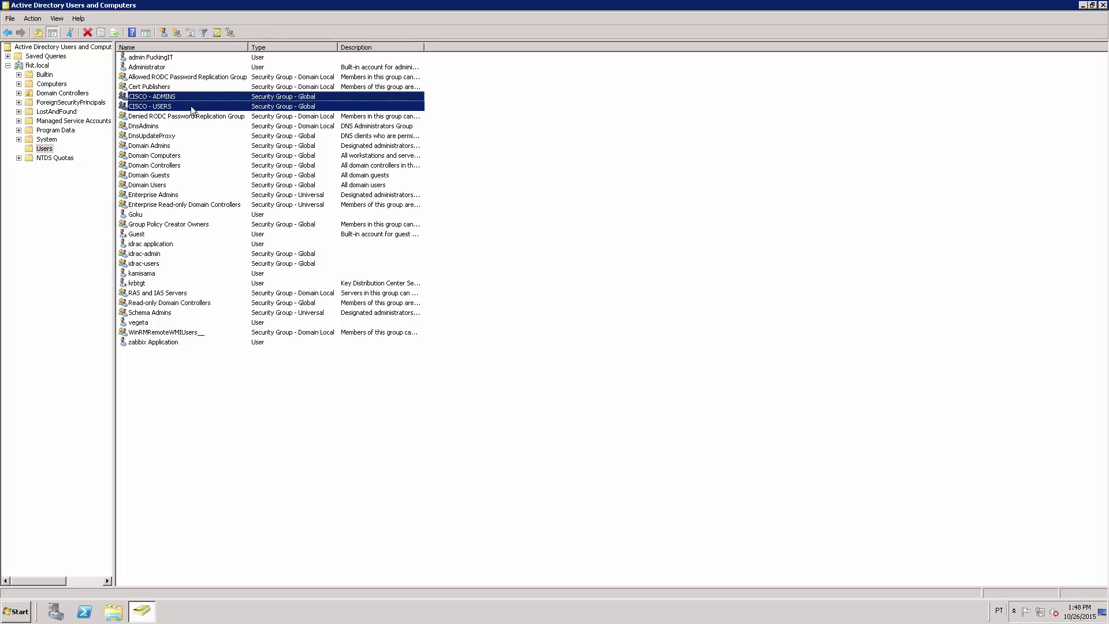
{"action": "left_click", "coordinate": [191, 106]}
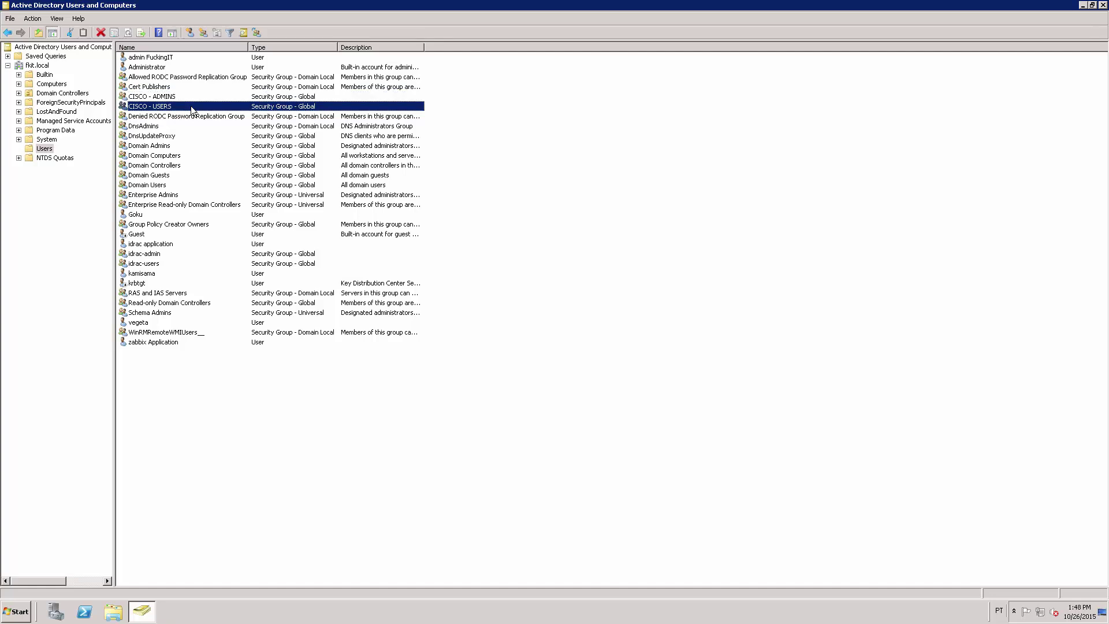
{"action": "double_click", "coordinate": [191, 106]}
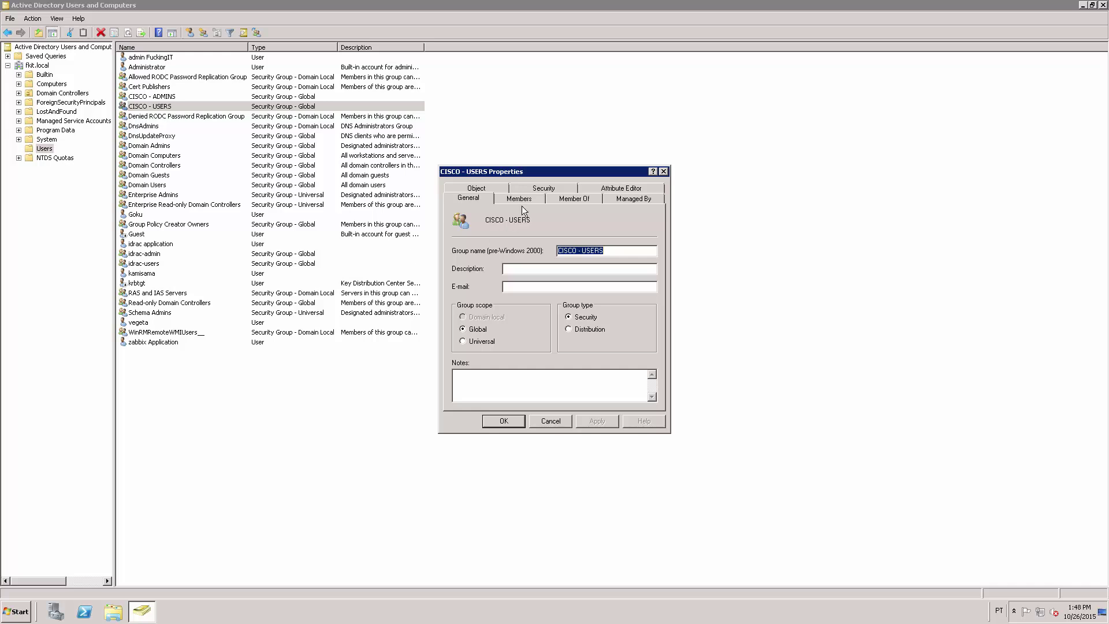
{"action": "left_click", "coordinate": [524, 198]}
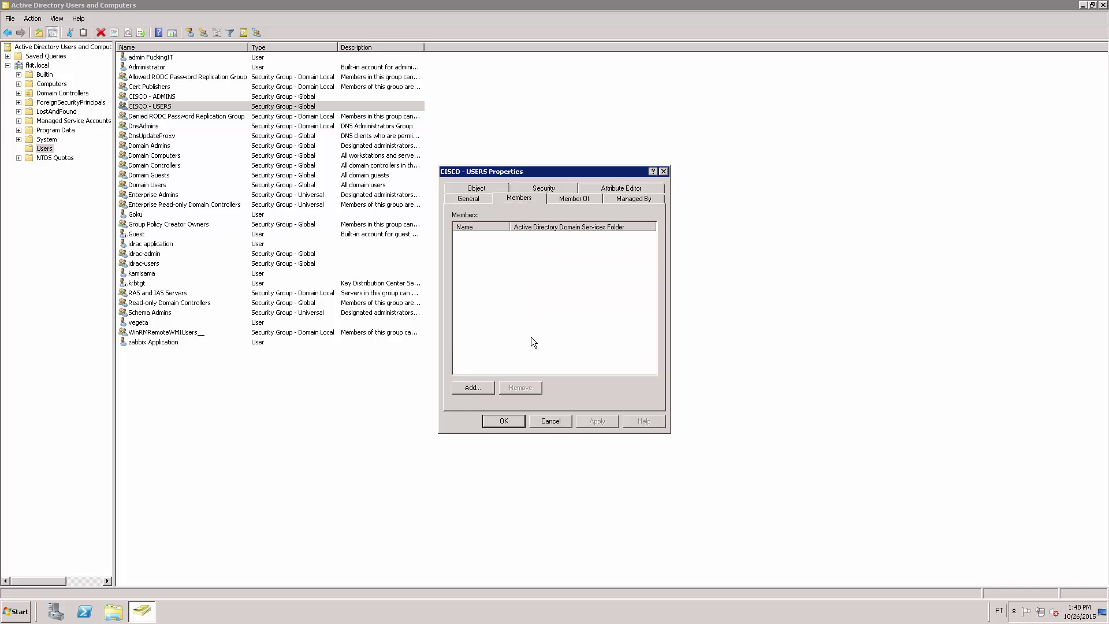
{"action": "left_click", "coordinate": [482, 387]}
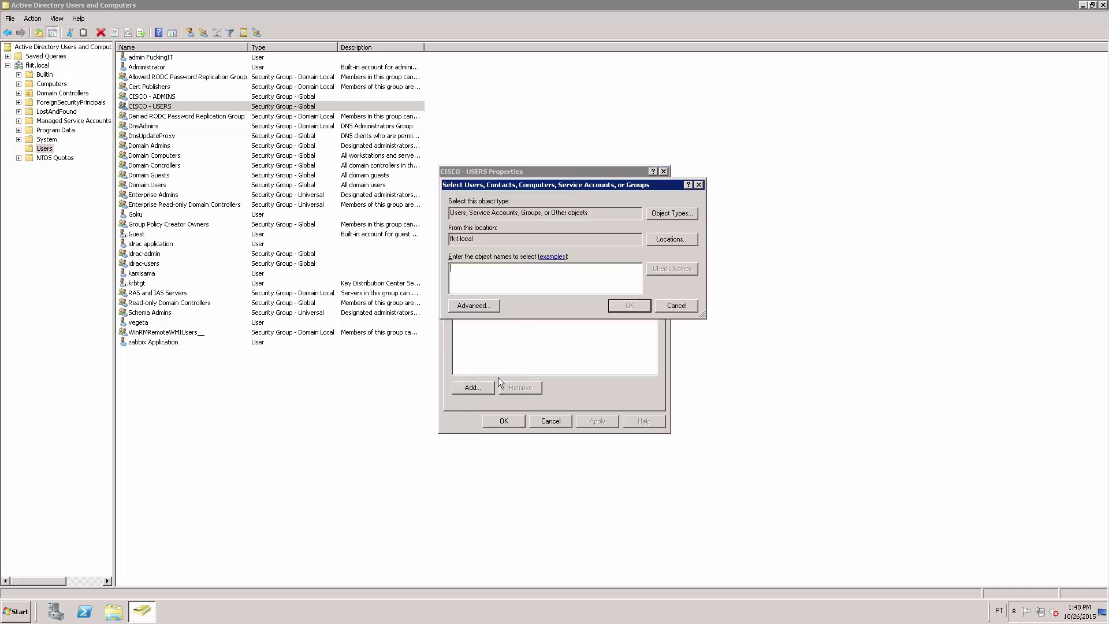
{"action": "type", "text": "goku"}
{"action": "key", "text": "Return"}
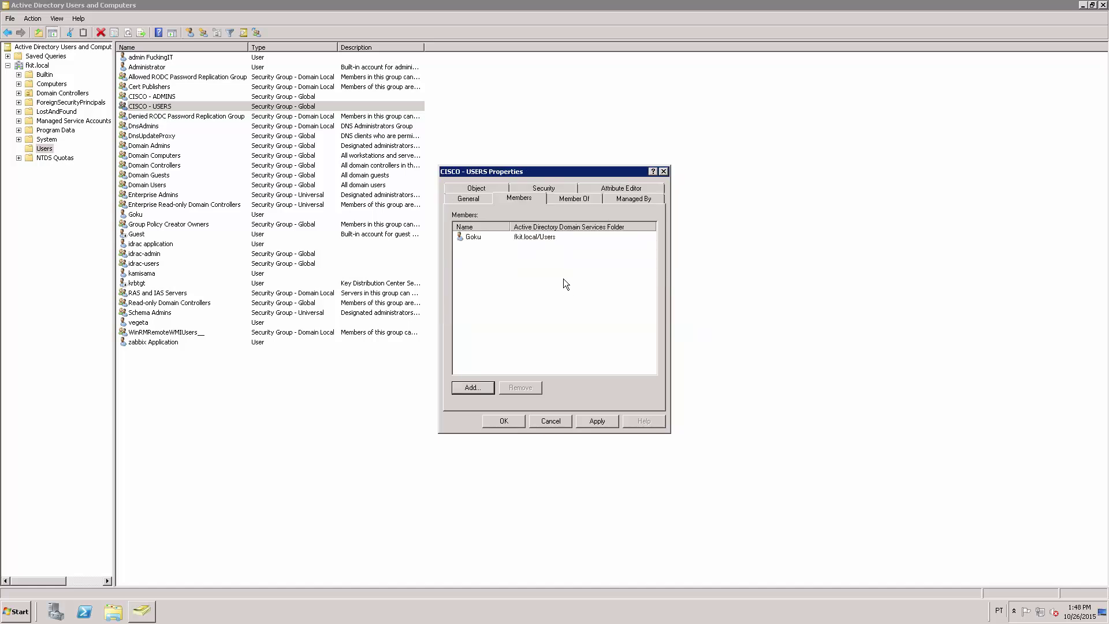
{"action": "left_click", "coordinate": [502, 421]}
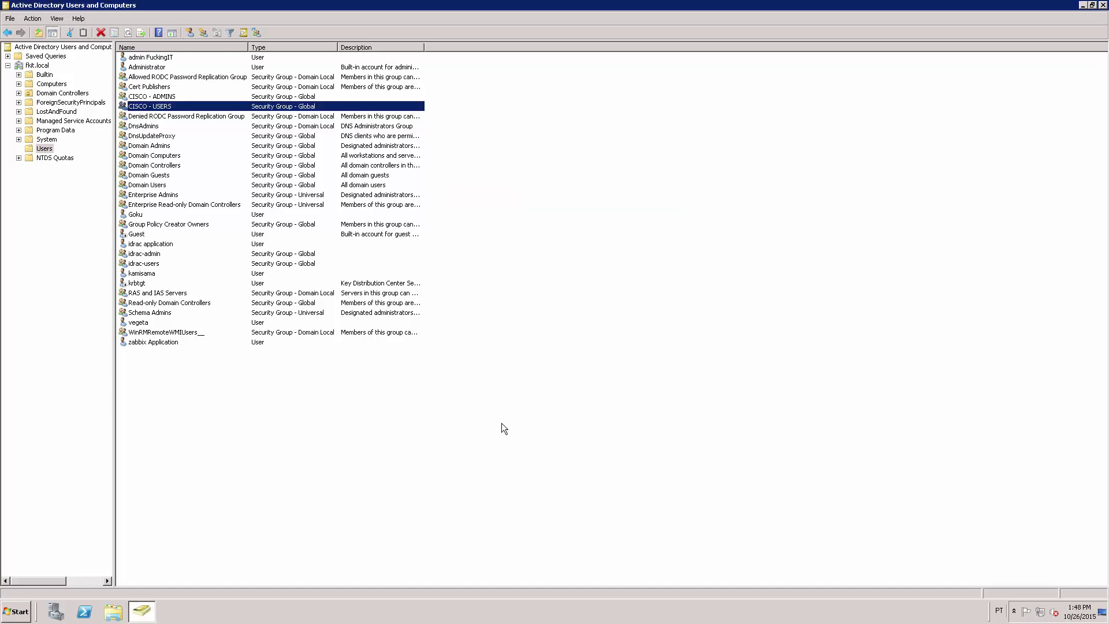
Add a second domain user, verified with Check Names, to the CISCO - ADMINS Members list
{"action": "left_click", "coordinate": [165, 97]}
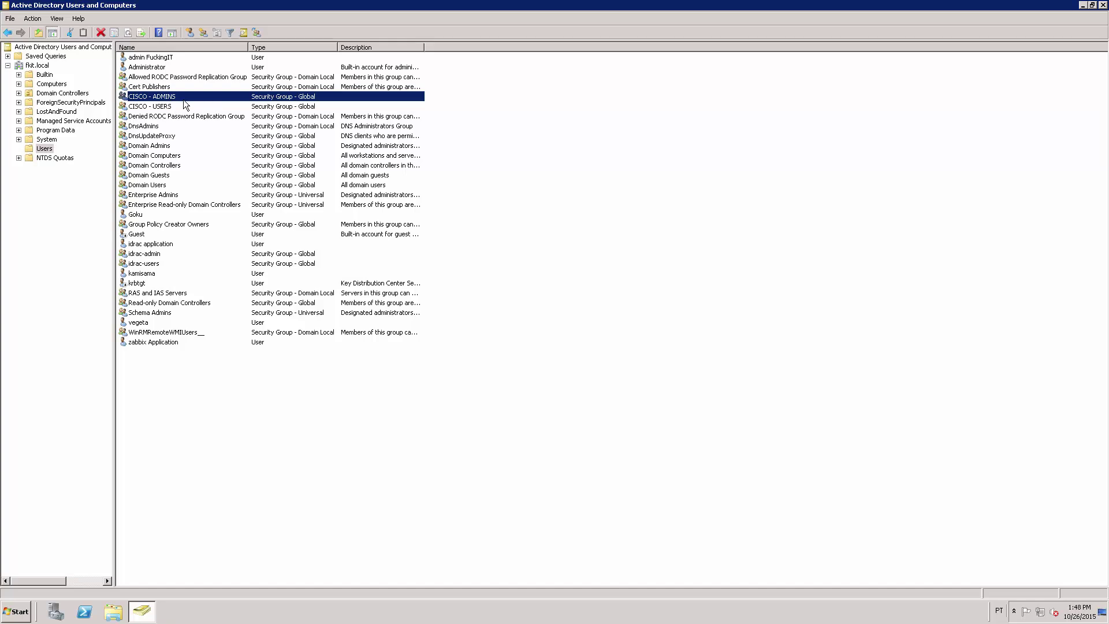
{"action": "key", "text": "Return"}
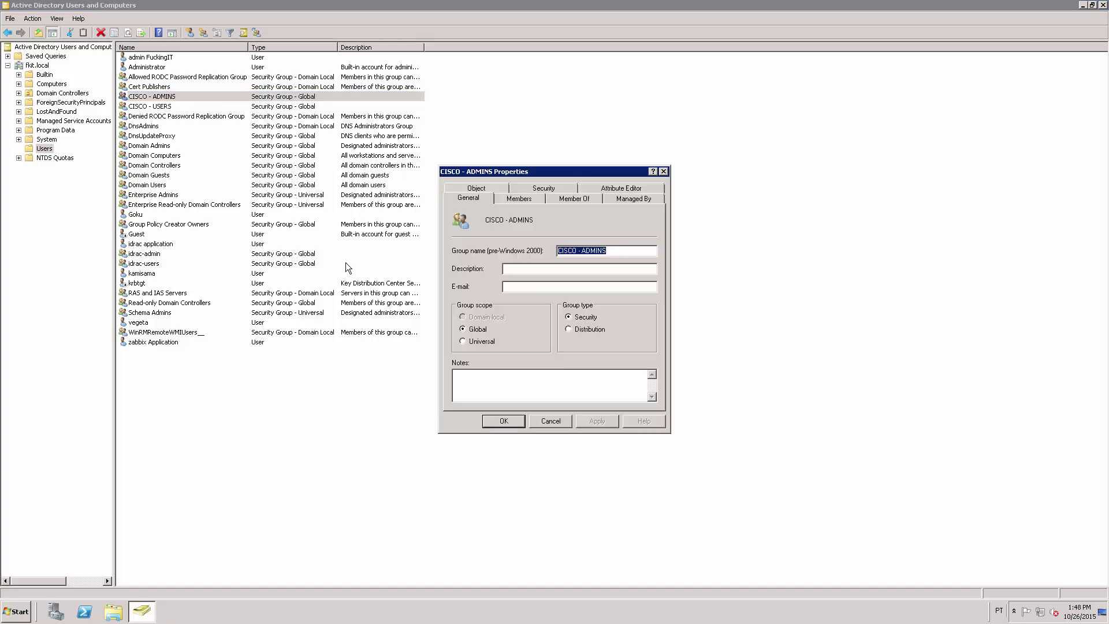
{"action": "left_click", "coordinate": [518, 198]}
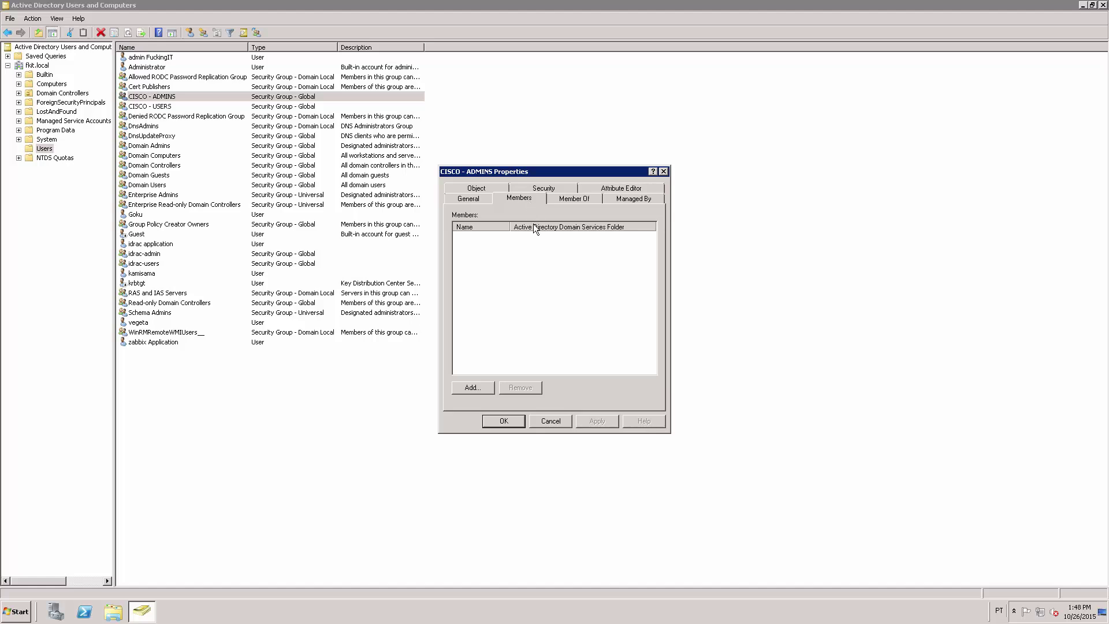
{"action": "left_click", "coordinate": [477, 387]}
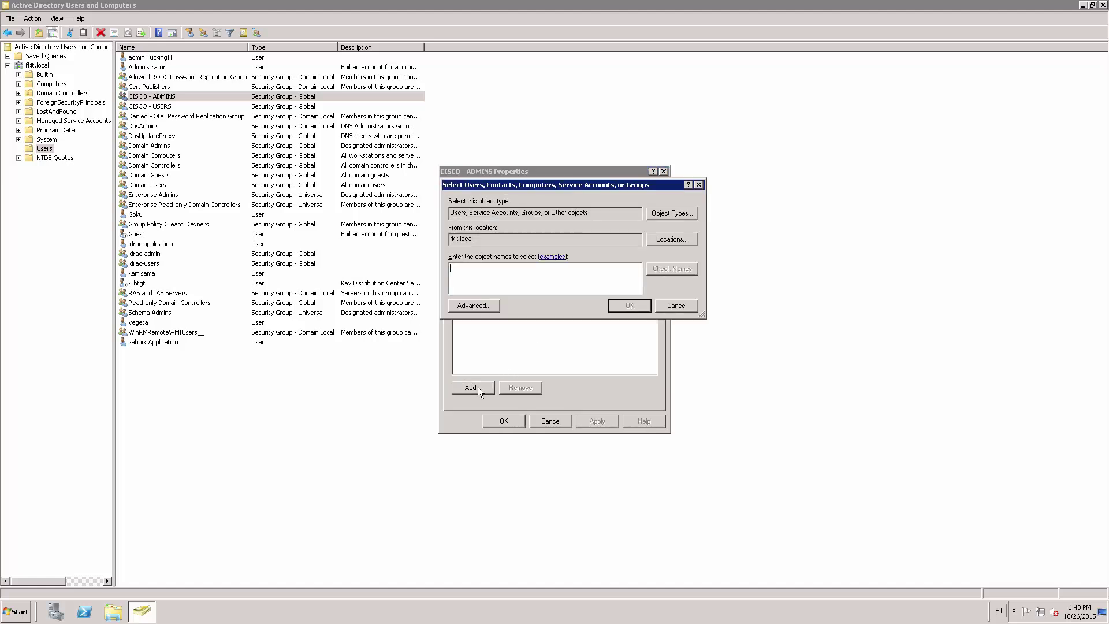
{"action": "type", "text": "veget"}
{"action": "left_click", "coordinate": [673, 275]}
{"action": "left_click", "coordinate": [629, 305]}
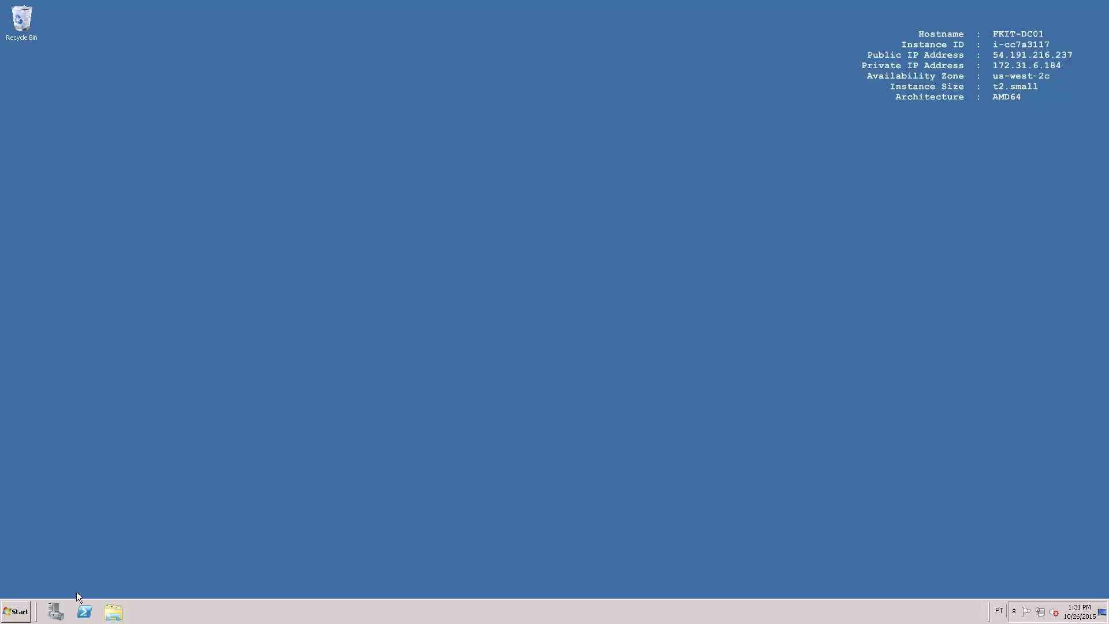
Use the Add Roles Wizard to install Network Policy and Access Services with Network Policy Server
{"action": "left_click", "coordinate": [55, 612]}
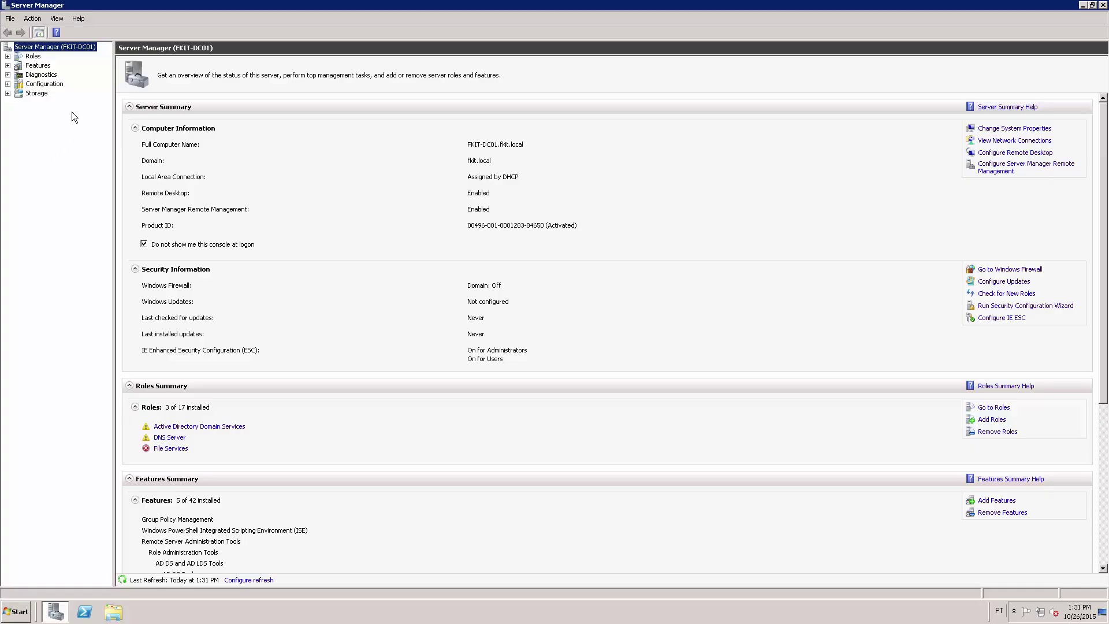
{"action": "left_click", "coordinate": [37, 57]}
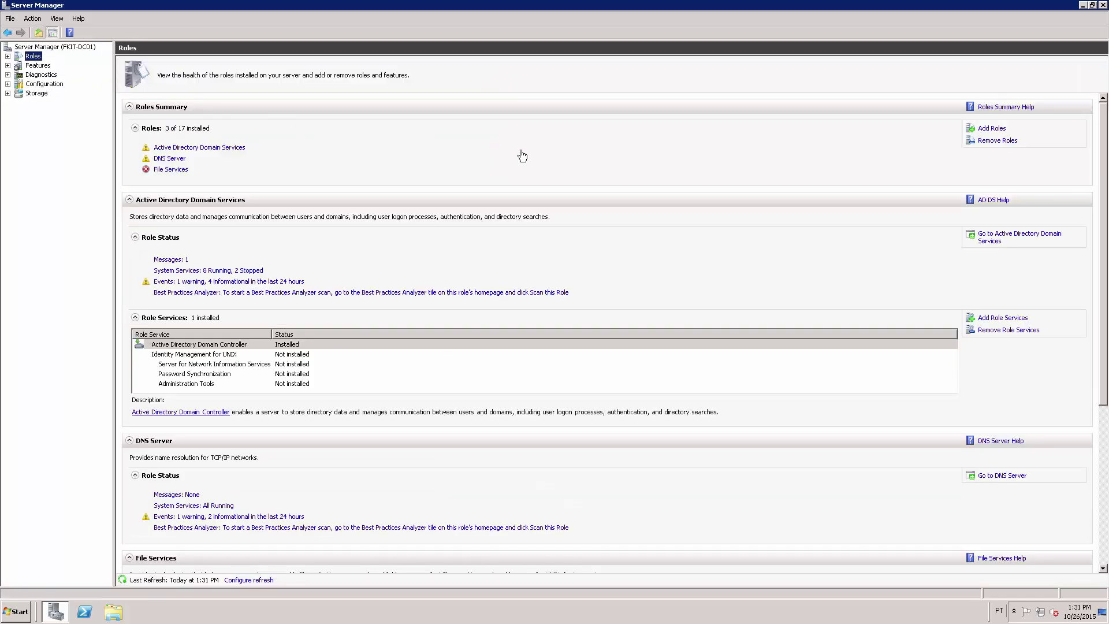
{"action": "left_click", "coordinate": [987, 130]}
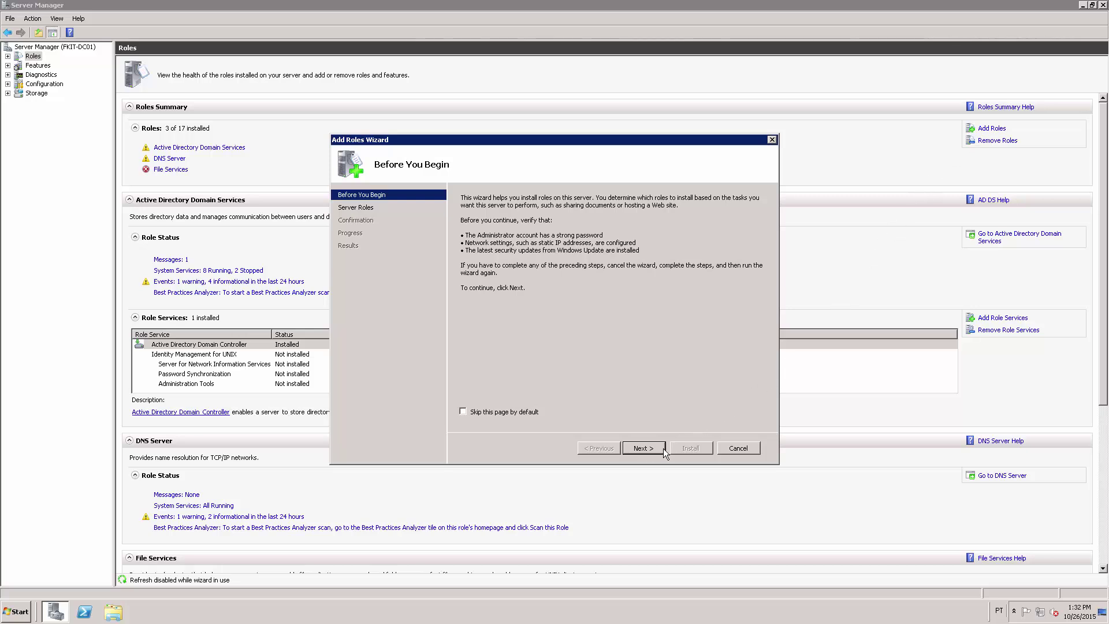
{"action": "left_click", "coordinate": [647, 448]}
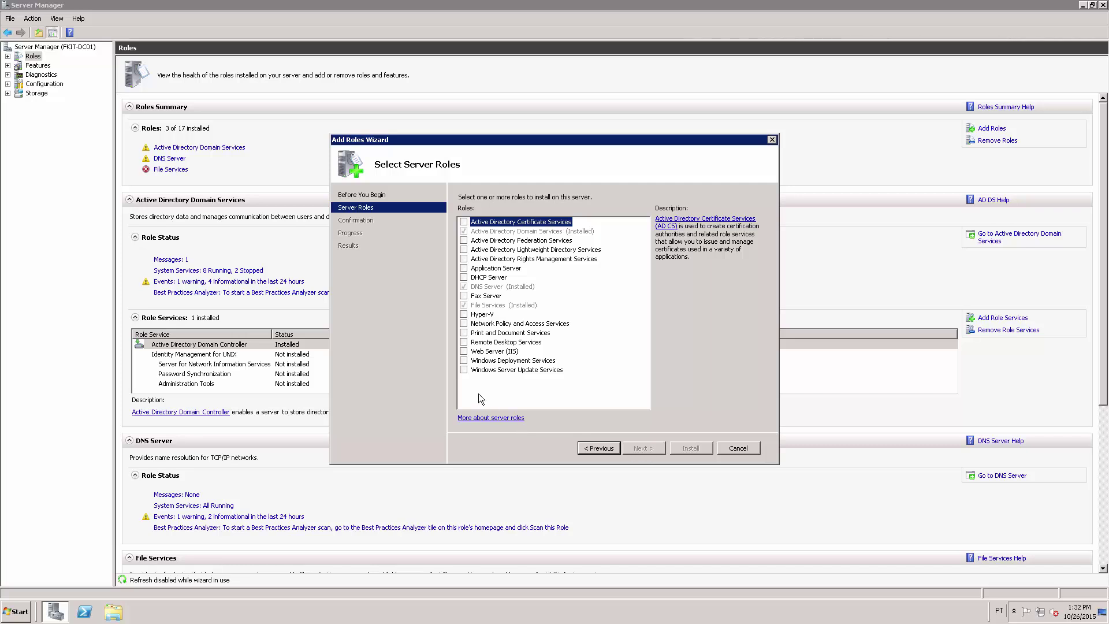
{"action": "left_click", "coordinate": [464, 324]}
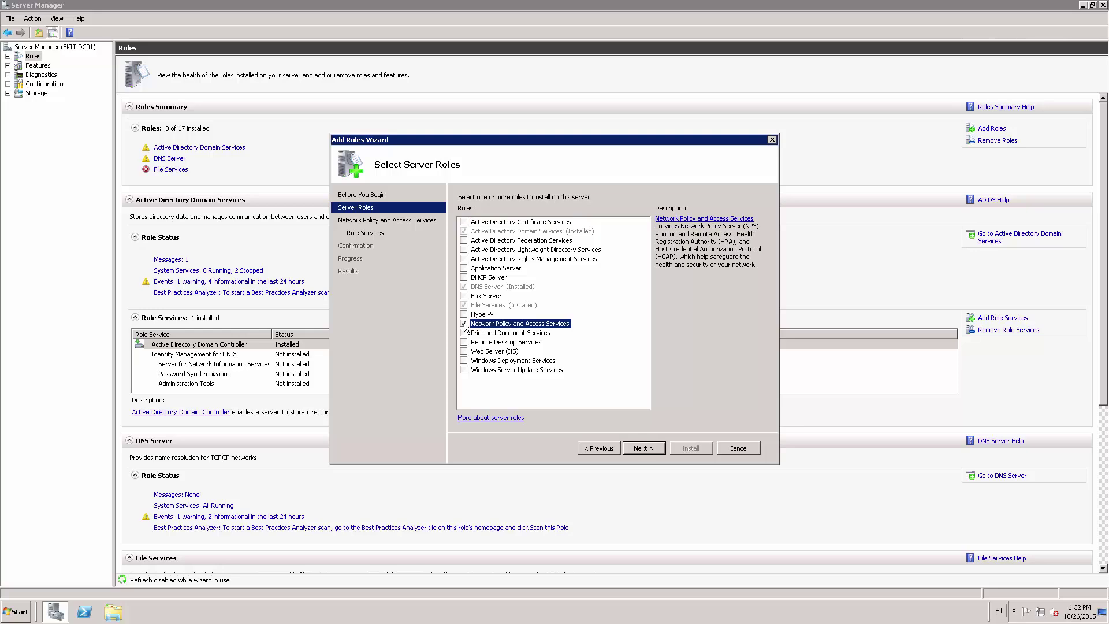
{"action": "left_click", "coordinate": [648, 452]}
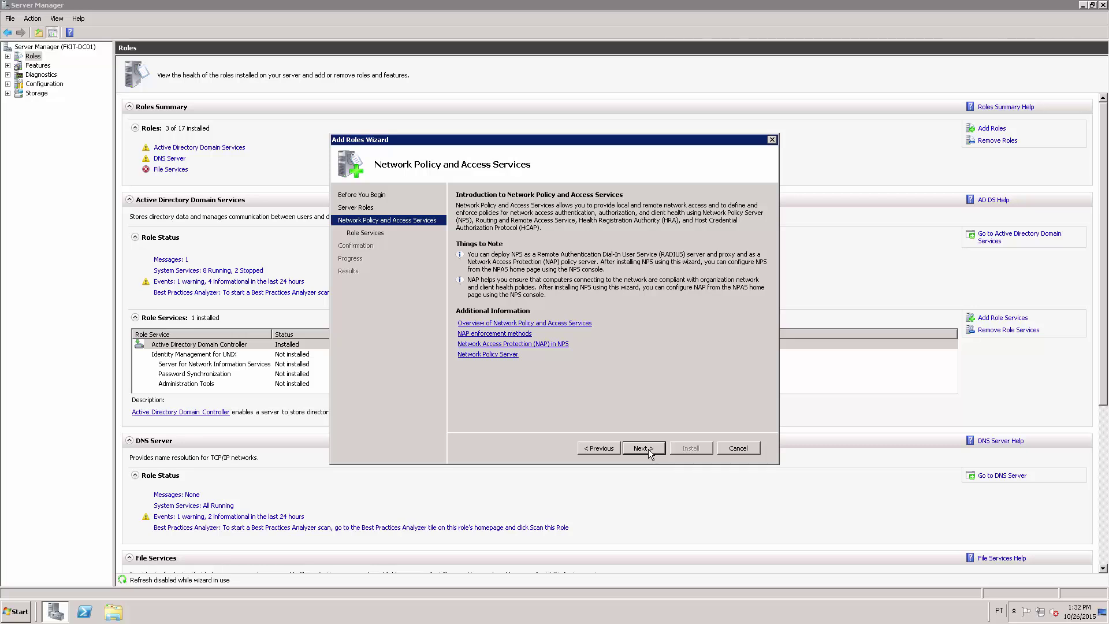
{"action": "left_click", "coordinate": [643, 448]}
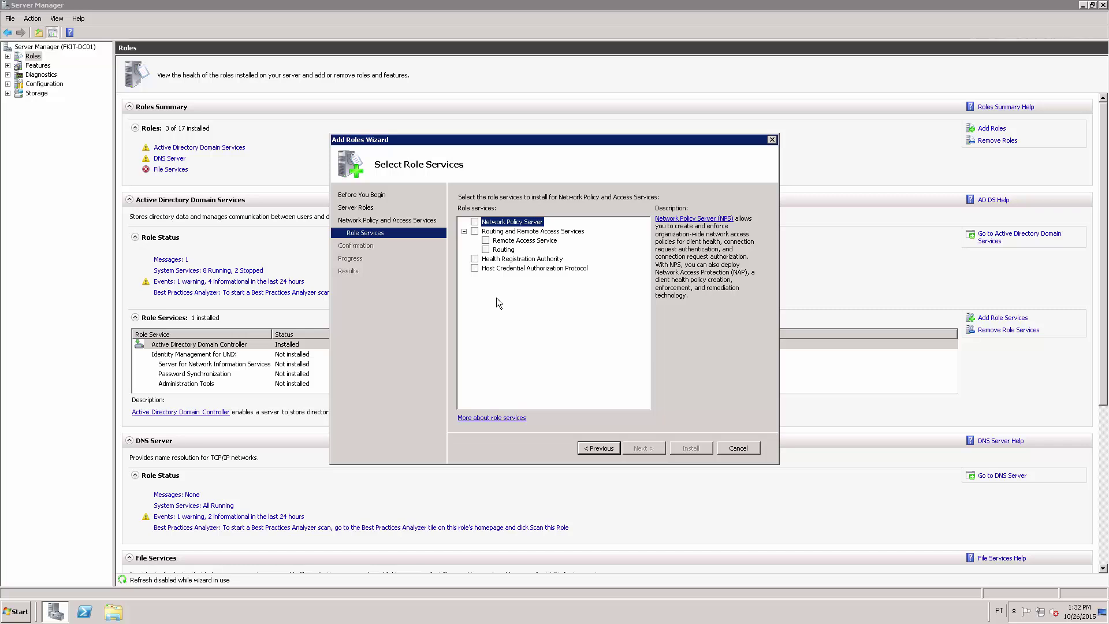
{"action": "left_click", "coordinate": [475, 223]}
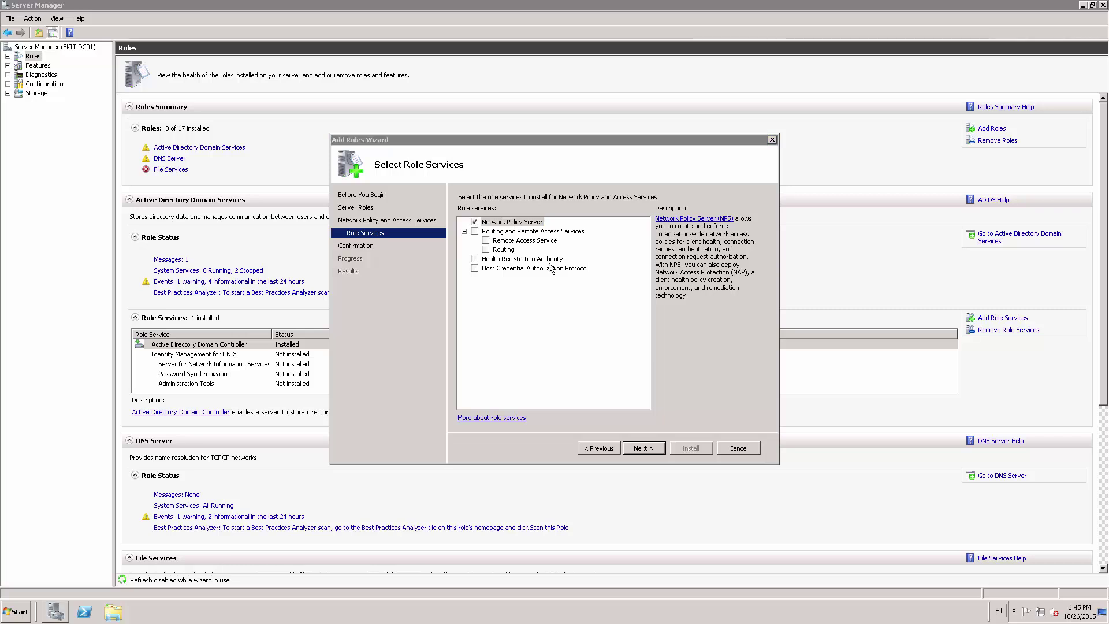
{"action": "left_click", "coordinate": [651, 448]}
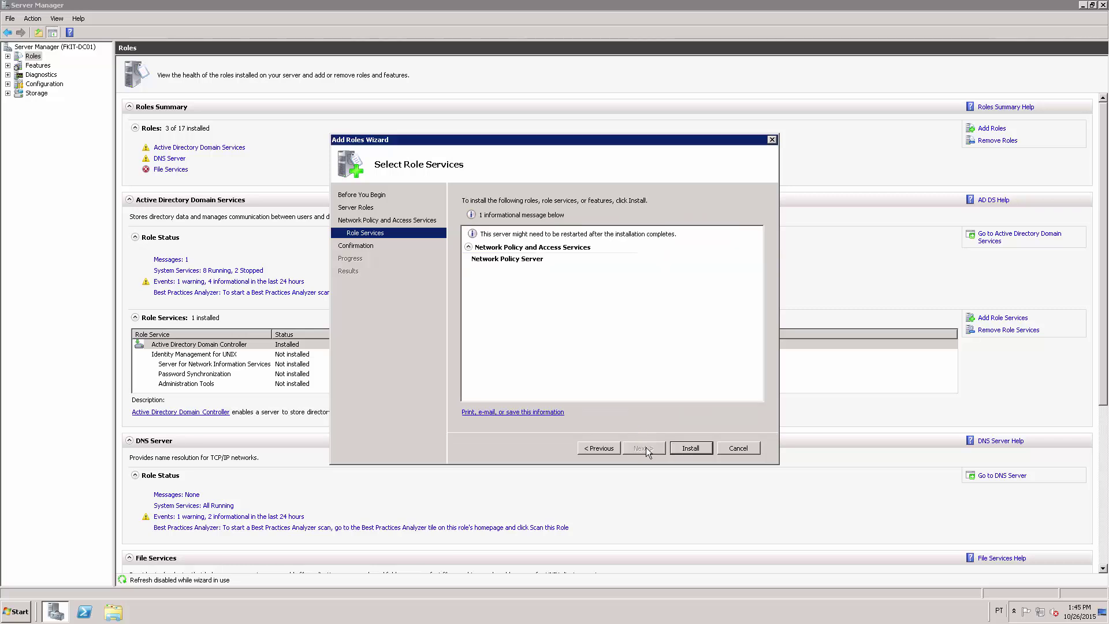
{"action": "left_click", "coordinate": [690, 449]}
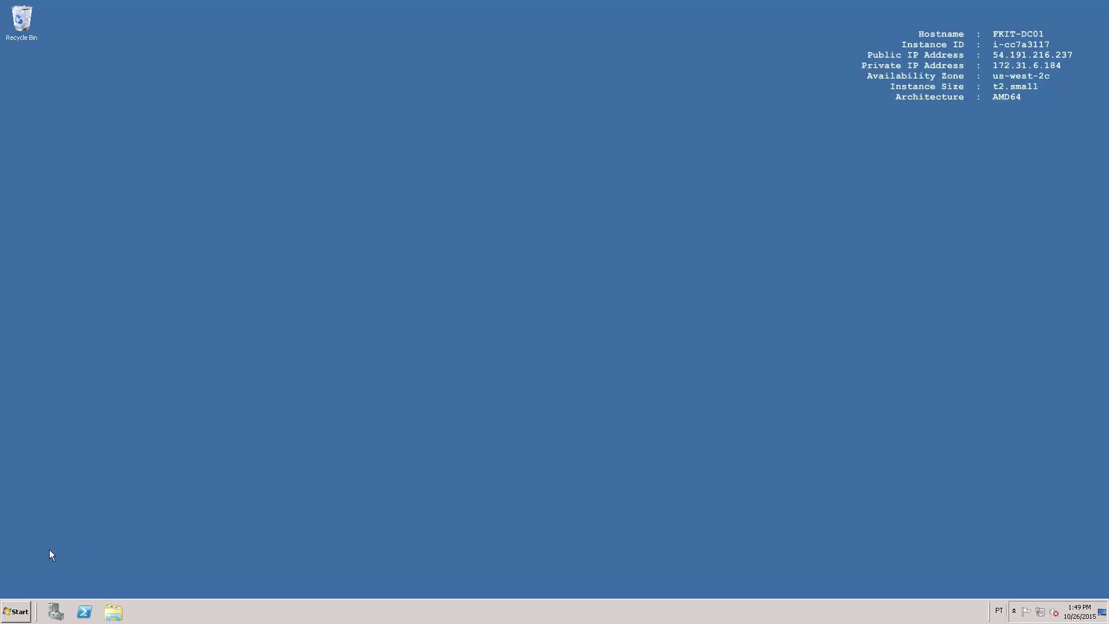
Open the Network Policy Server console and register NPS (Local) in Active Directory
{"action": "left_click", "coordinate": [17, 611]}
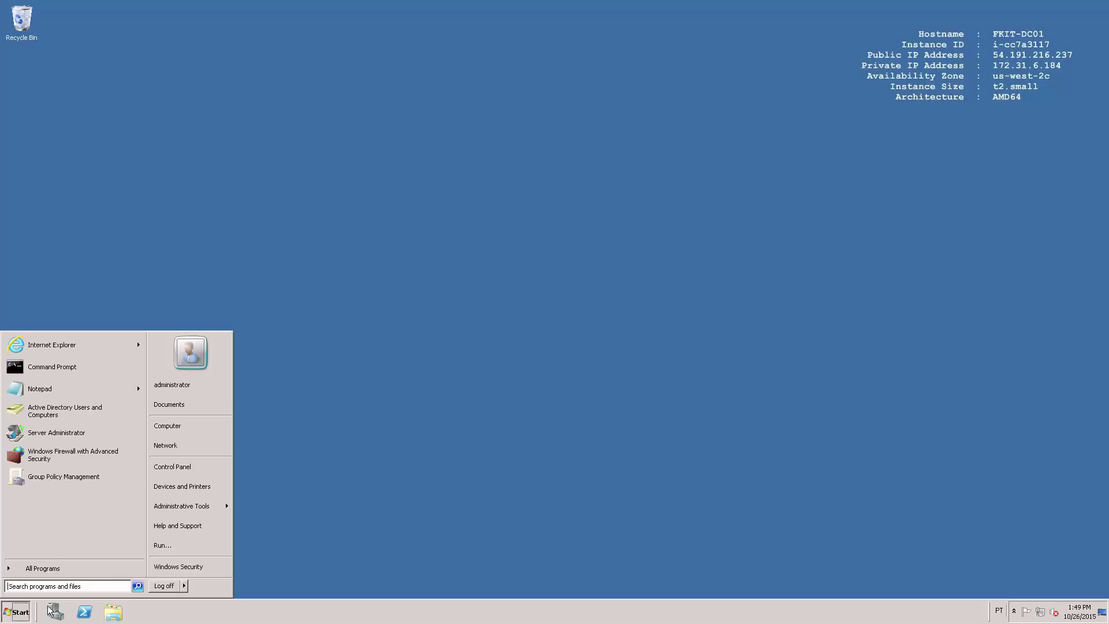
{"action": "left_click", "coordinate": [195, 508]}
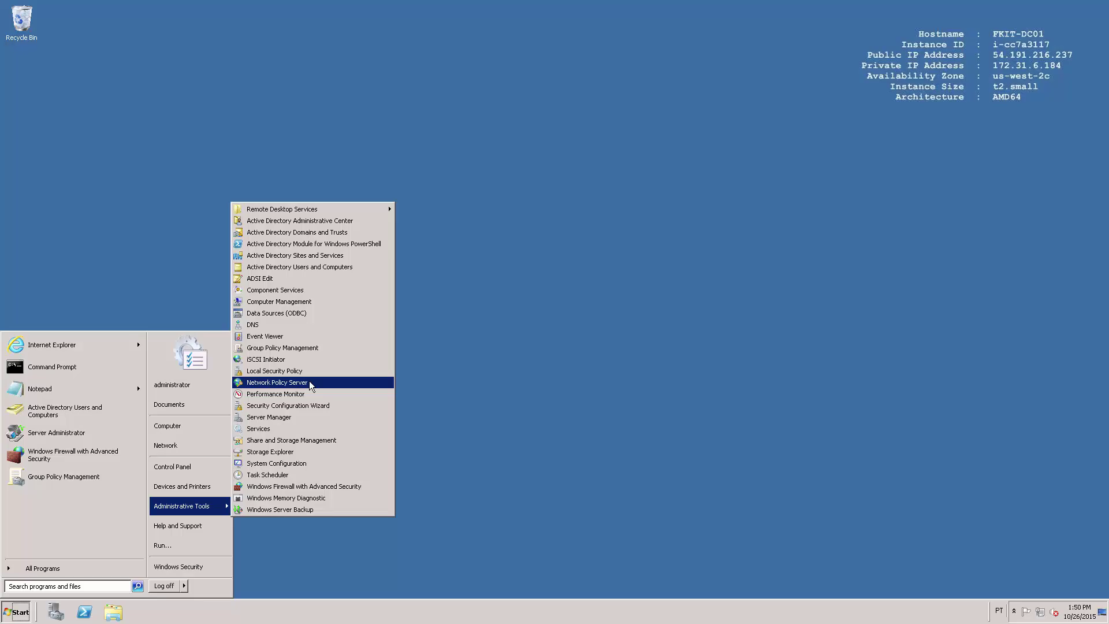
{"action": "left_click", "coordinate": [309, 380]}
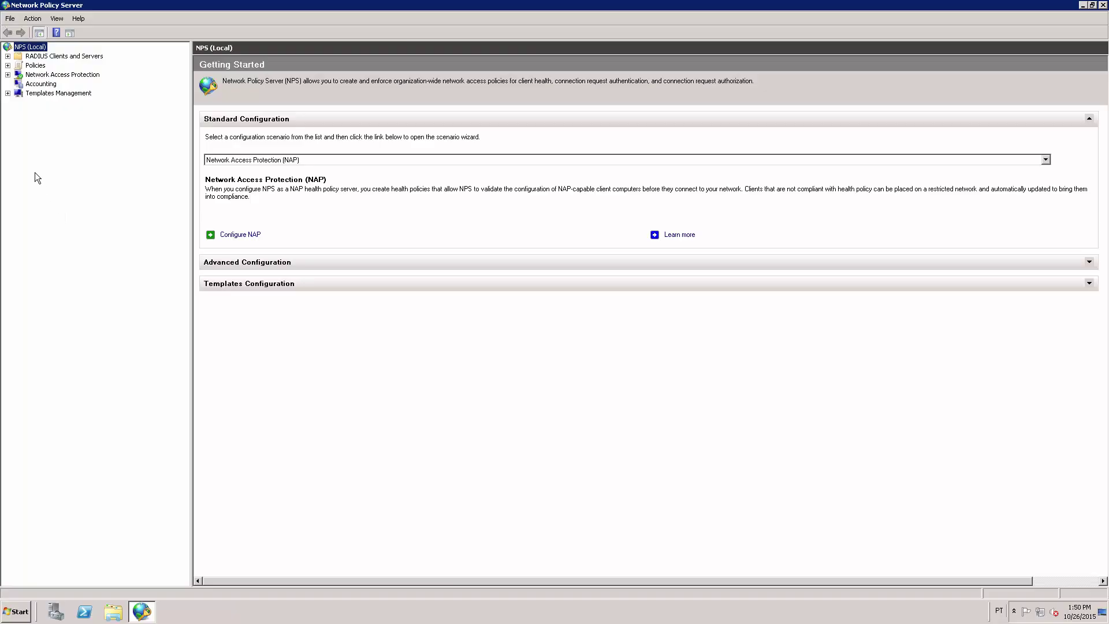
{"action": "right_click", "coordinate": [41, 51]}
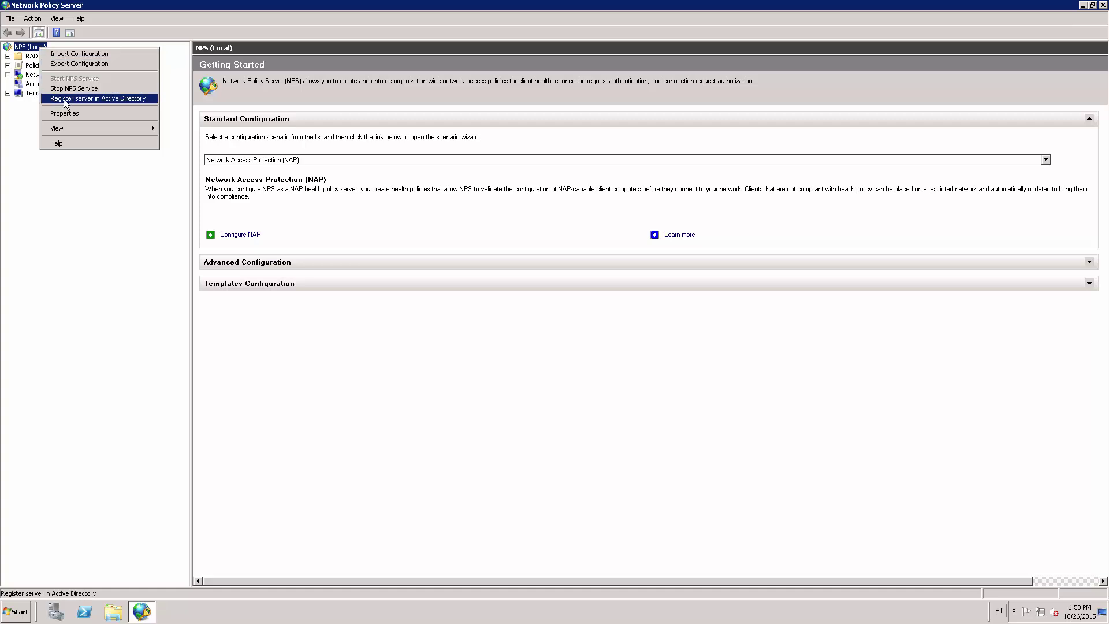
{"action": "left_click", "coordinate": [112, 99]}
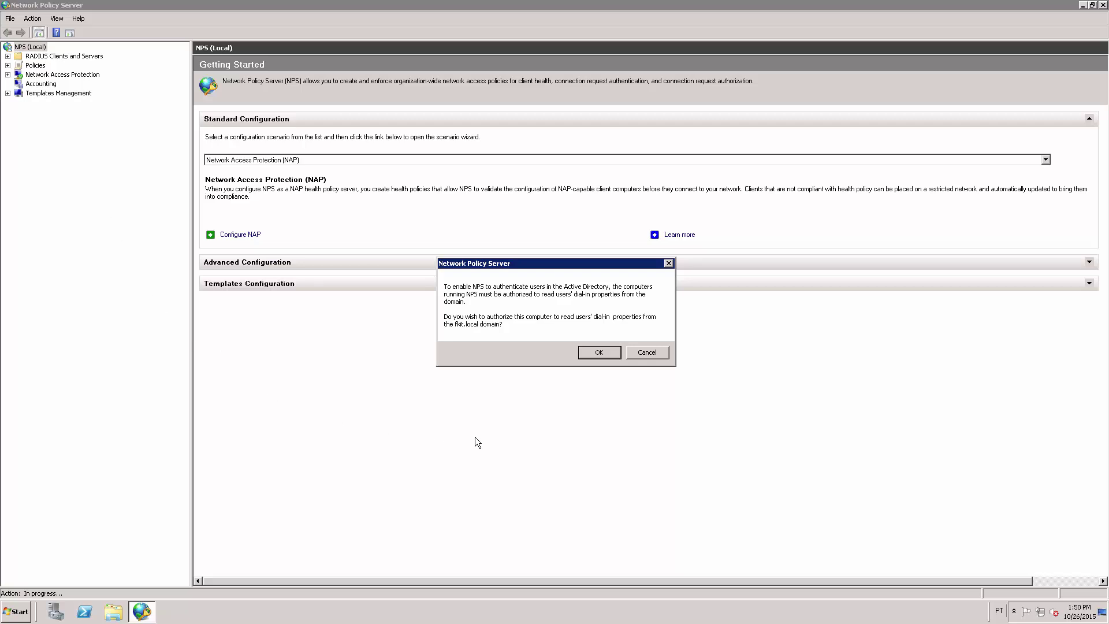
{"action": "left_click", "coordinate": [601, 352]}
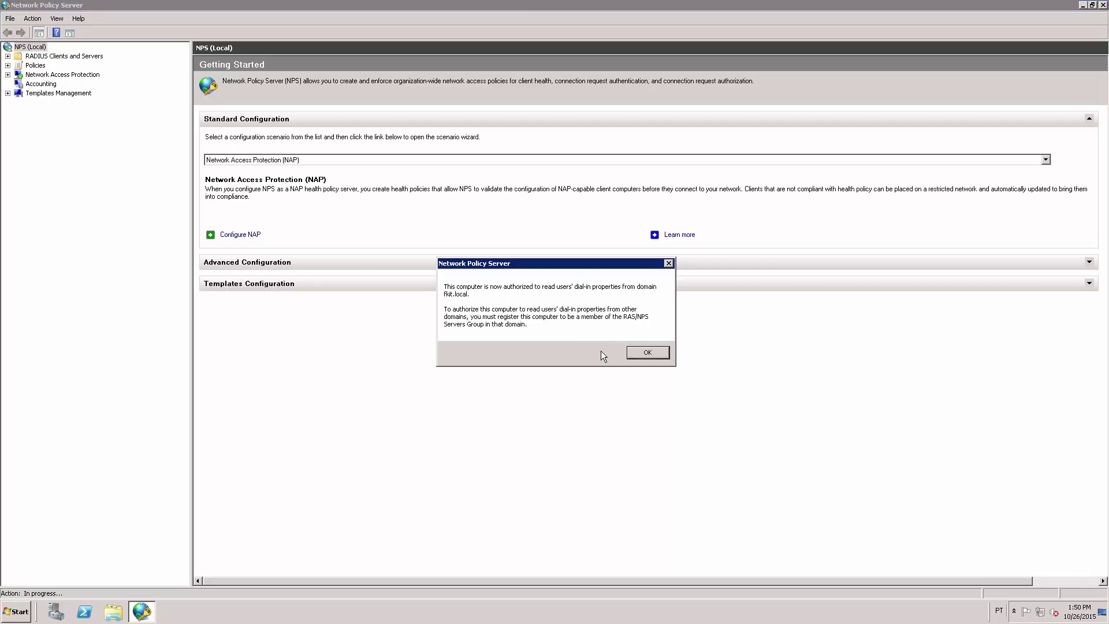
{"action": "left_click", "coordinate": [652, 353]}
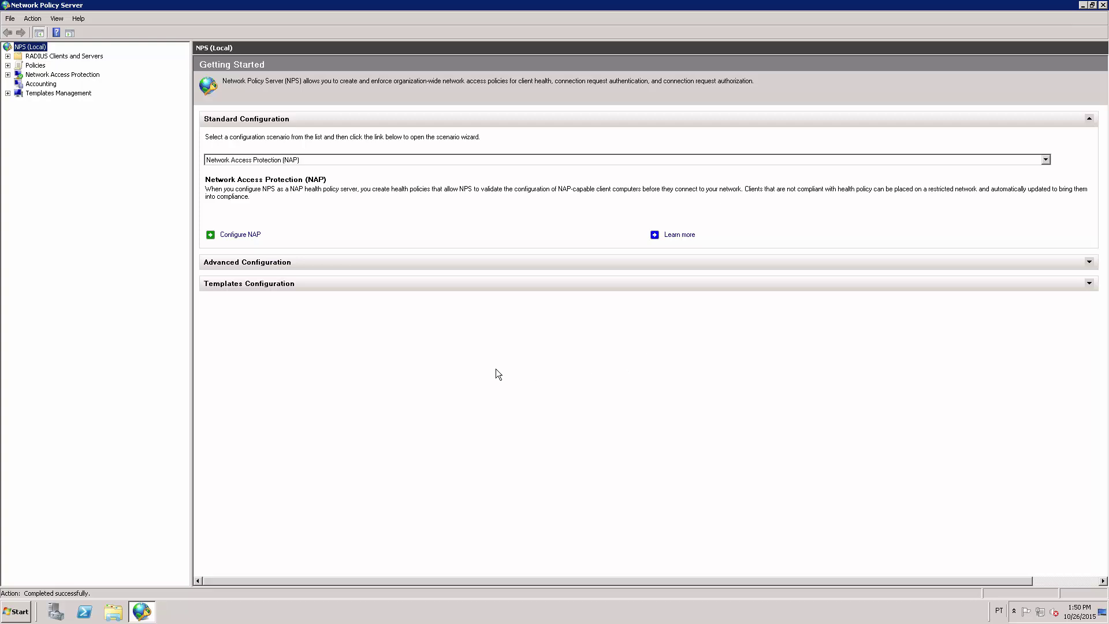
Add RADIUS client CISCO-SWITCH at 201.76.163.58 with its shared secret entered twice
{"action": "left_click", "coordinate": [7, 56]}
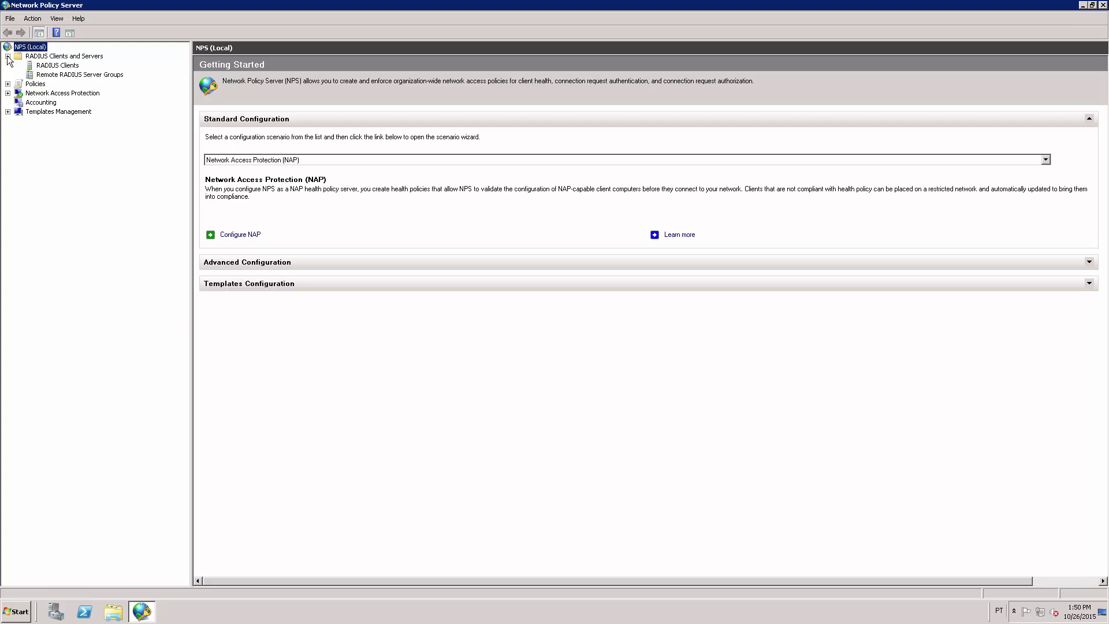
{"action": "left_click", "coordinate": [77, 70]}
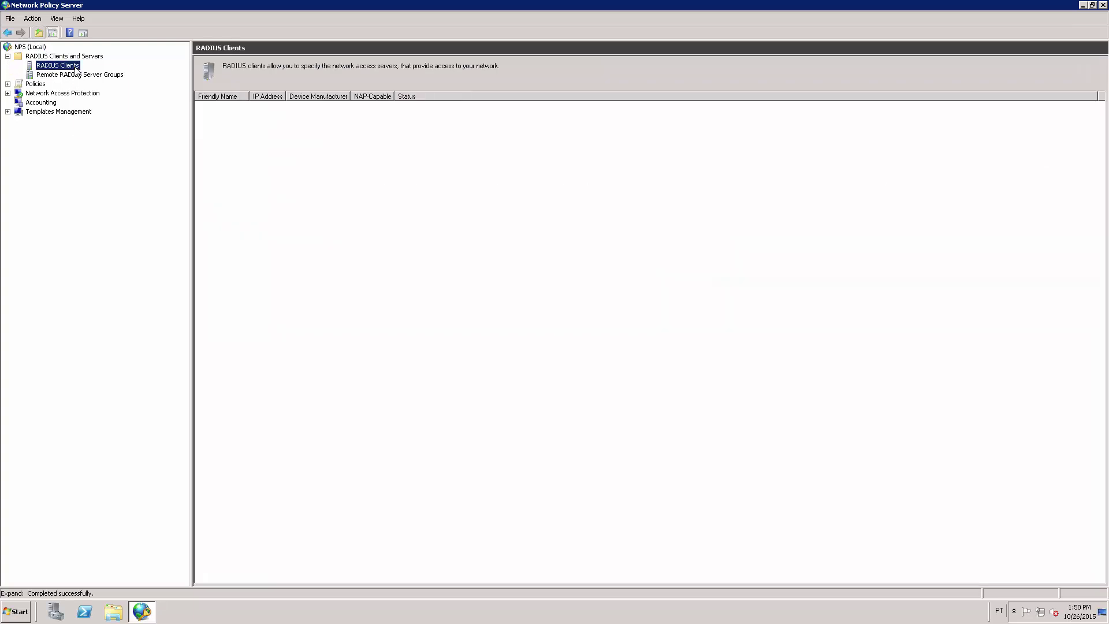
{"action": "right_click", "coordinate": [76, 68]}
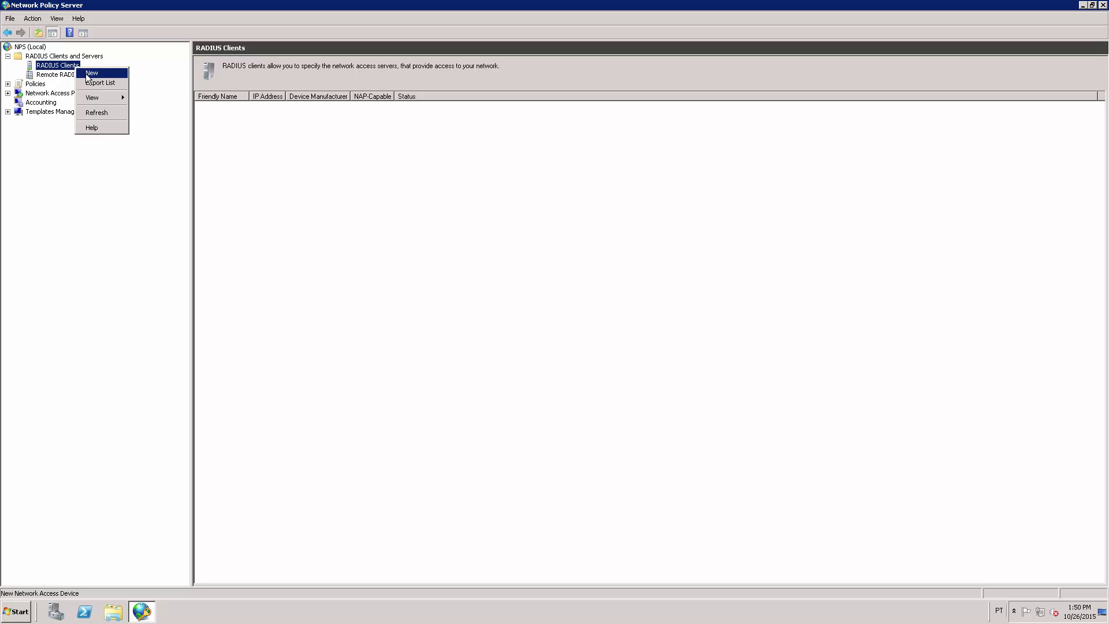
{"action": "left_click", "coordinate": [104, 74]}
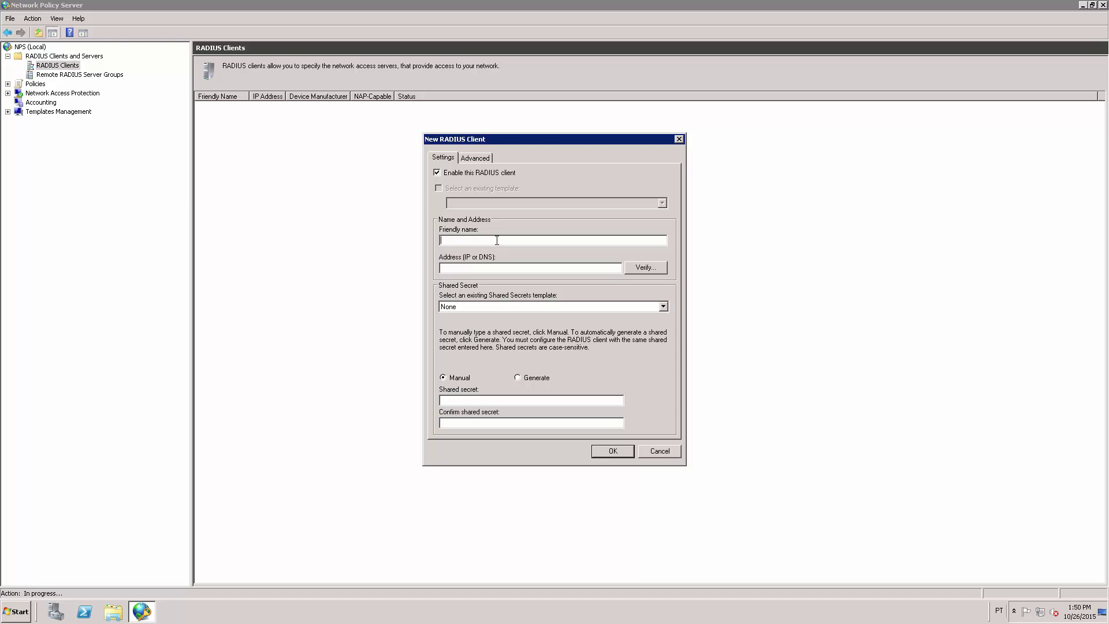
{"action": "type", "text": "CISC"}
{"action": "type", "text": "O"}
{"action": "type", "text": "-SWITCH"}
{"action": "type", "text": "201.76.163.58"}
{"action": "type", "text": "•••••••••••"}
{"action": "type", "text": "••••••••••••"}
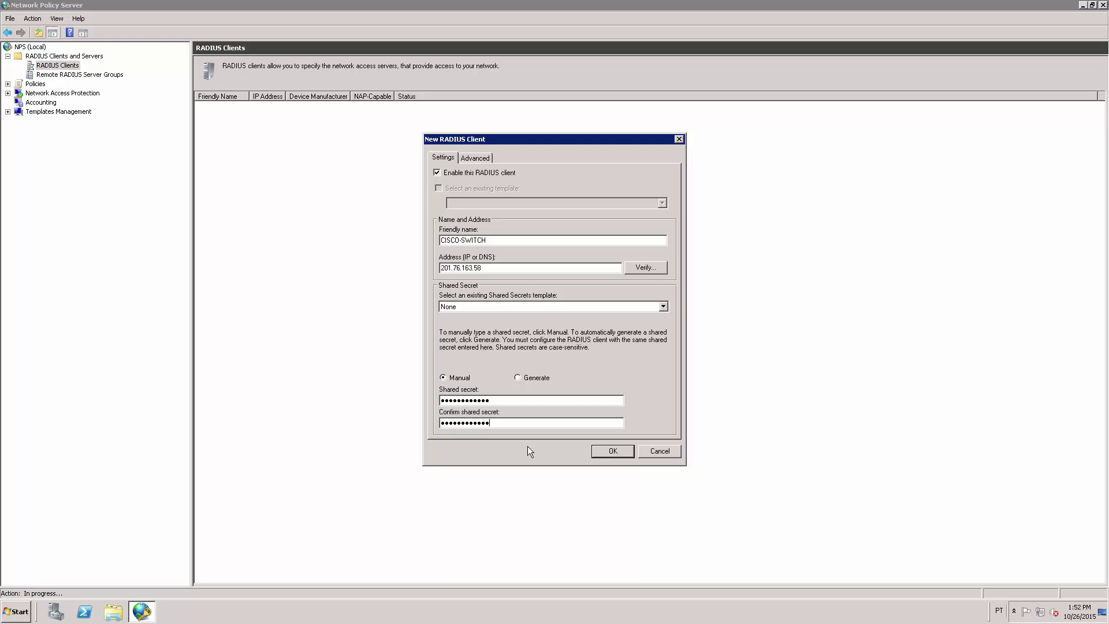
{"action": "left_click", "coordinate": [613, 451]}
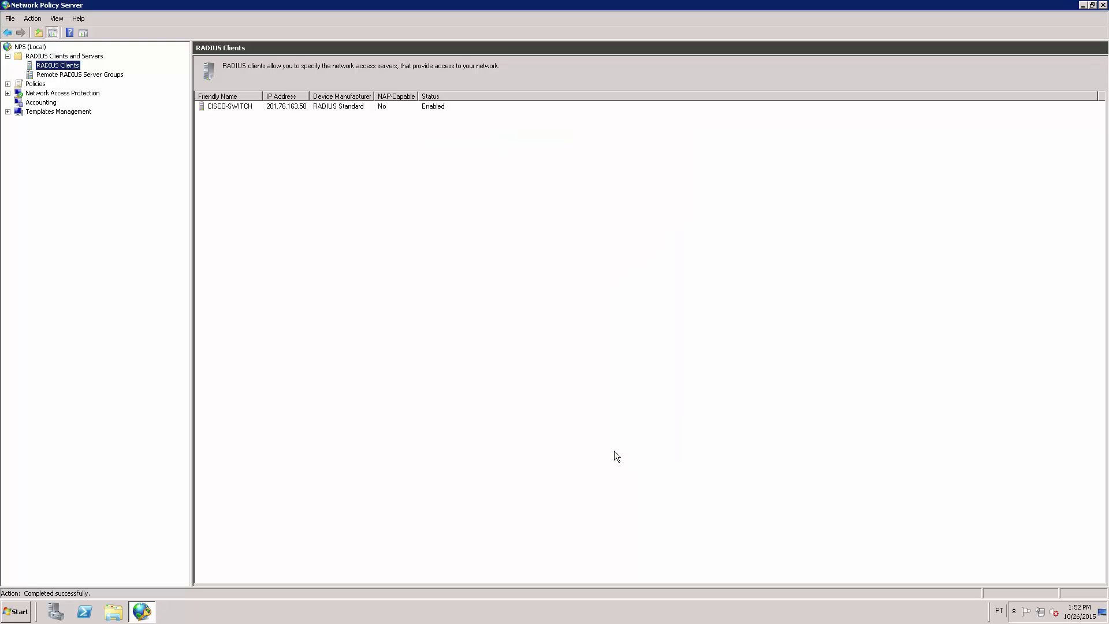
Begin a new policy under Policies > Network Policies and name it CISCO-ADMIN
{"action": "left_click", "coordinate": [330, 108]}
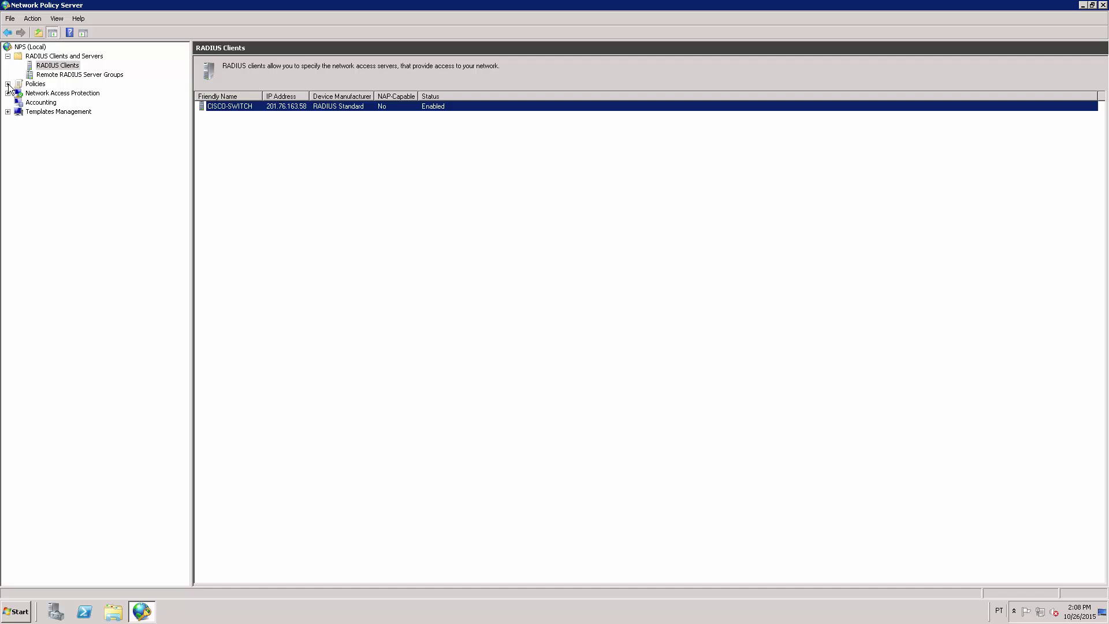
{"action": "left_click", "coordinate": [8, 85]}
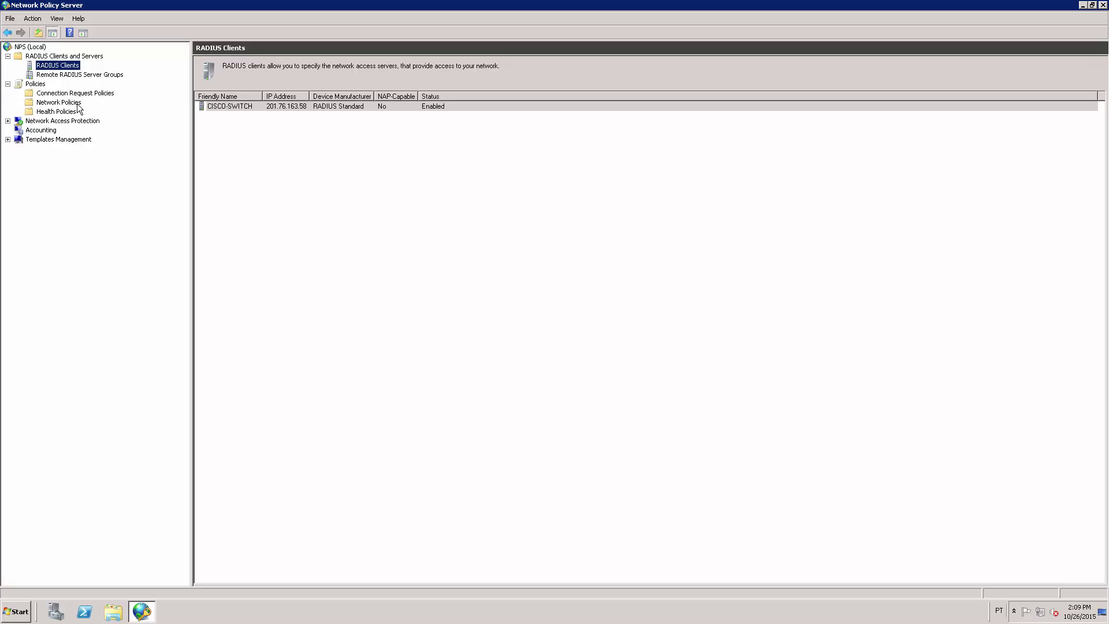
{"action": "left_click", "coordinate": [58, 102]}
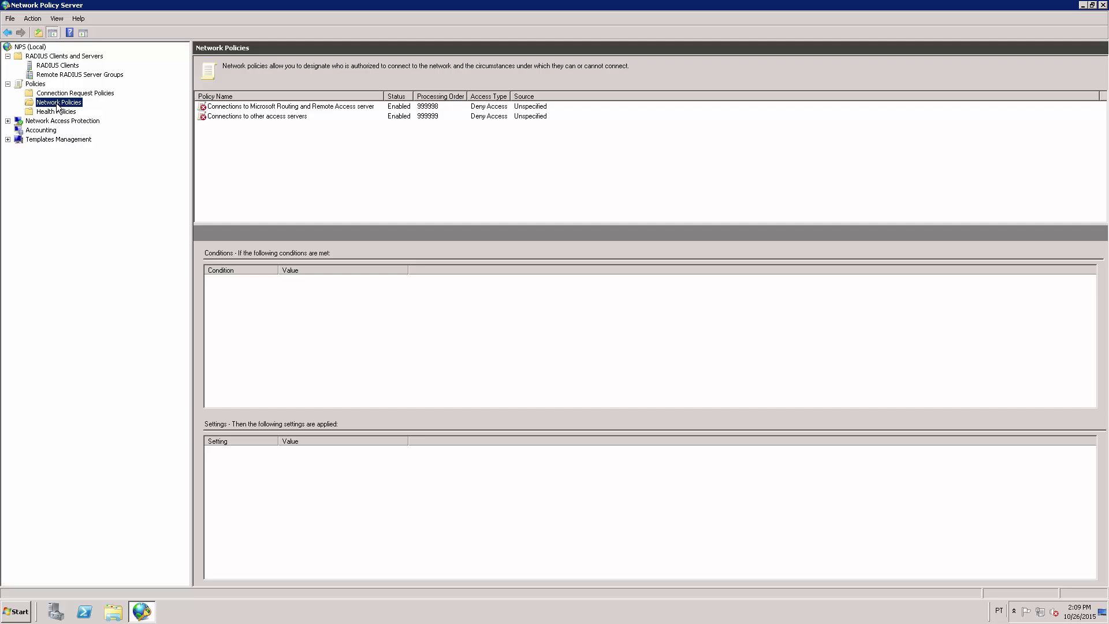
{"action": "right_click", "coordinate": [59, 108]}
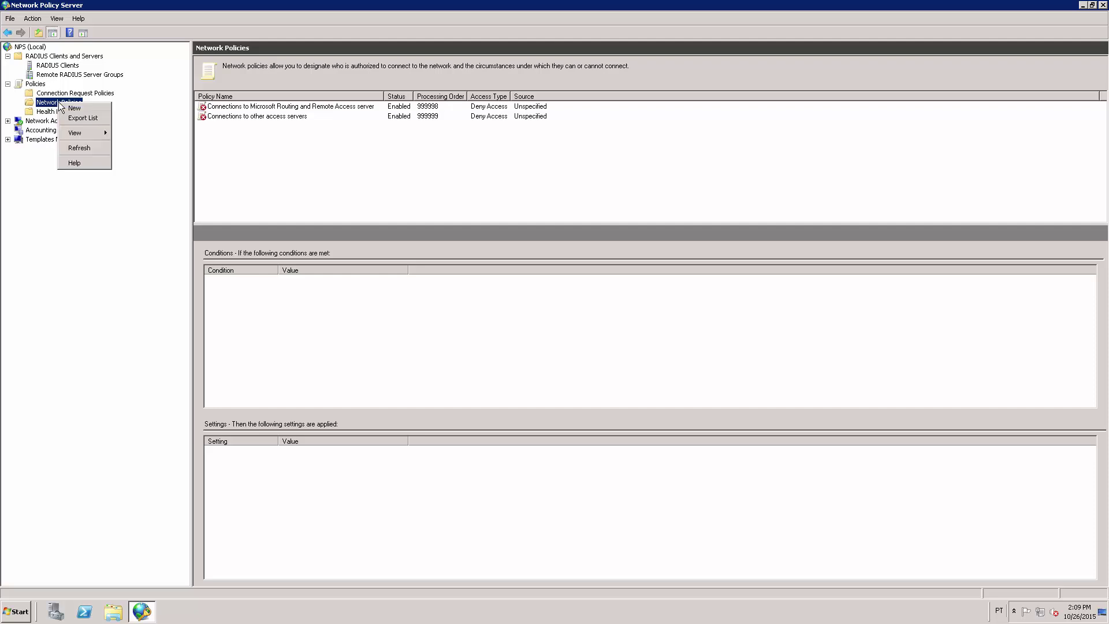
{"action": "left_click", "coordinate": [89, 108]}
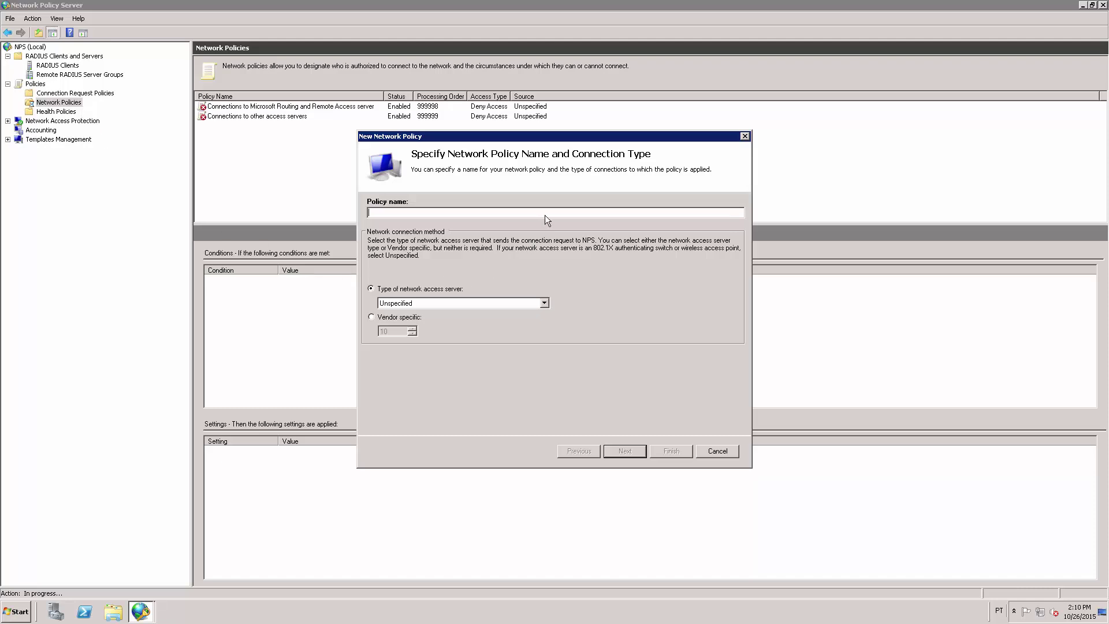
{"action": "type", "text": "CISCO-ADMIN"}
Add a Windows Groups condition matching FKIT\CISCO - ADMINS to the CISCO-ADMIN policy
{"action": "left_click", "coordinate": [628, 450]}
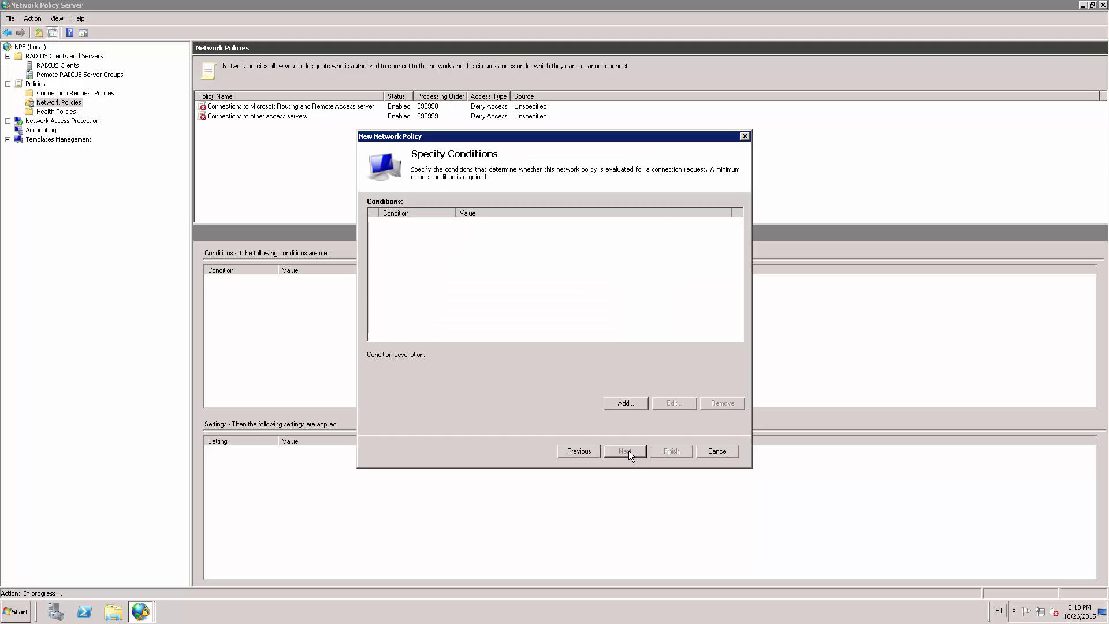
{"action": "left_click", "coordinate": [629, 406]}
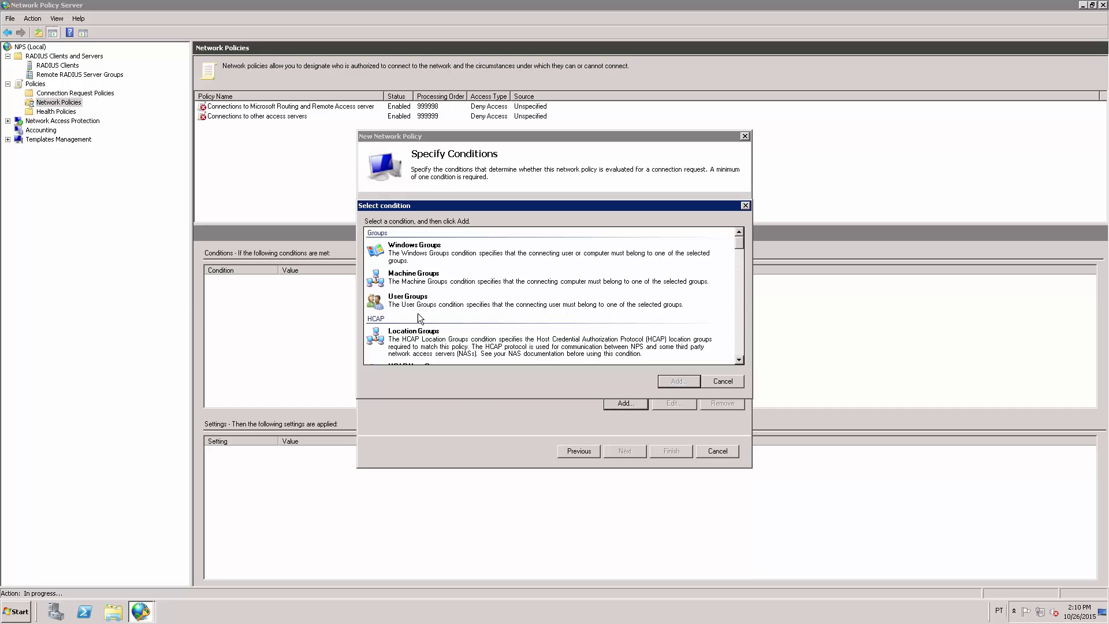
{"action": "left_click", "coordinate": [416, 252]}
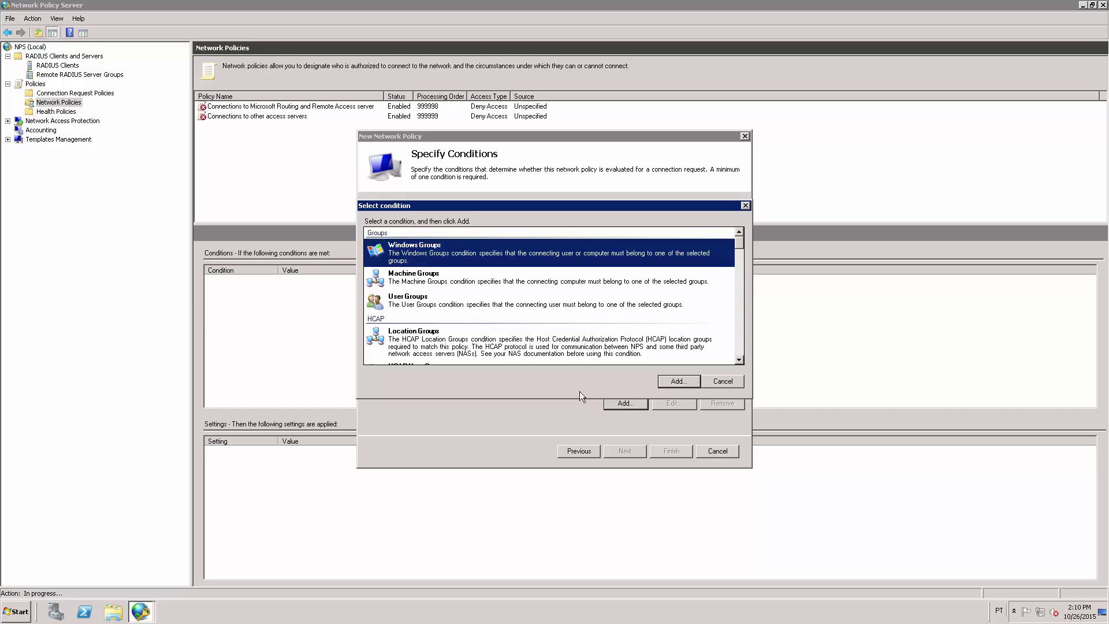
{"action": "left_click", "coordinate": [679, 381]}
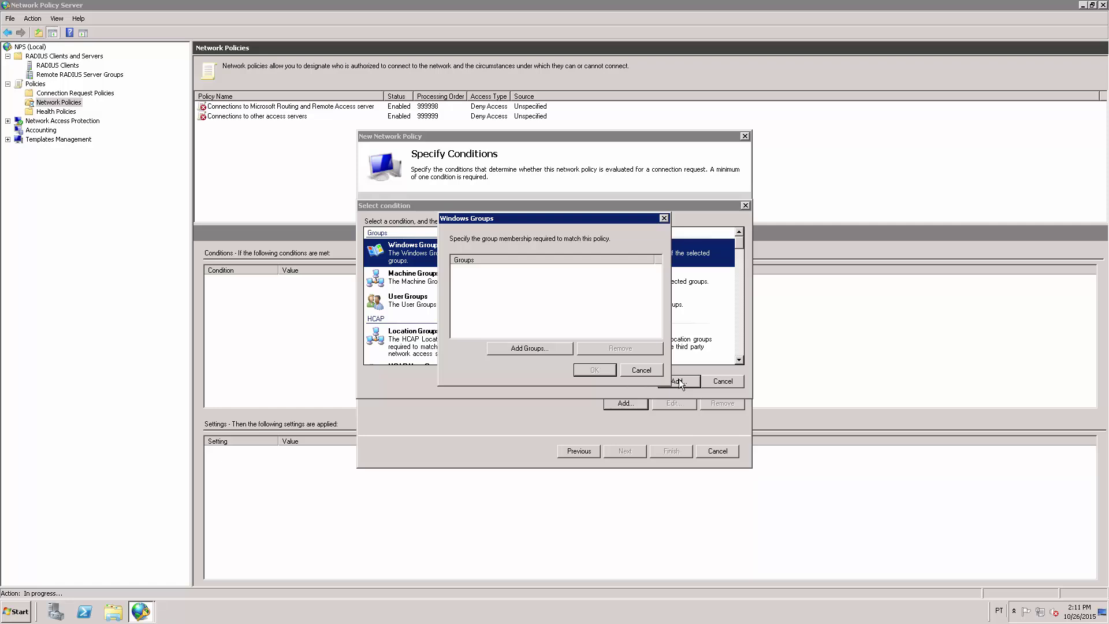
{"action": "left_click", "coordinate": [541, 349]}
{"action": "type", "text": "cisco"}
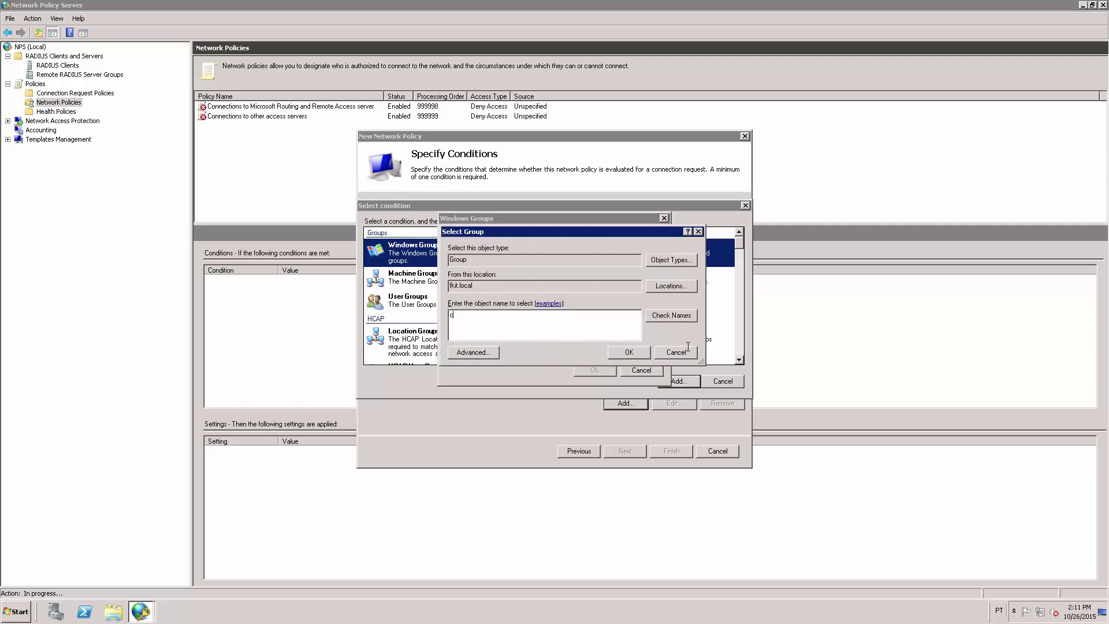
{"action": "left_click", "coordinate": [672, 316]}
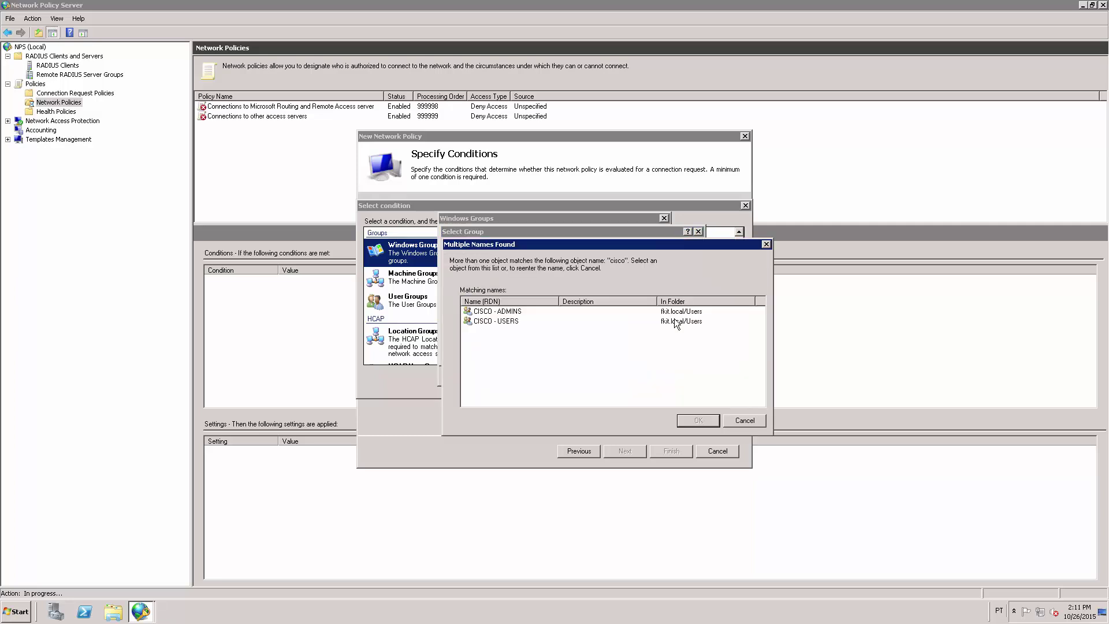
{"action": "left_click", "coordinate": [502, 312]}
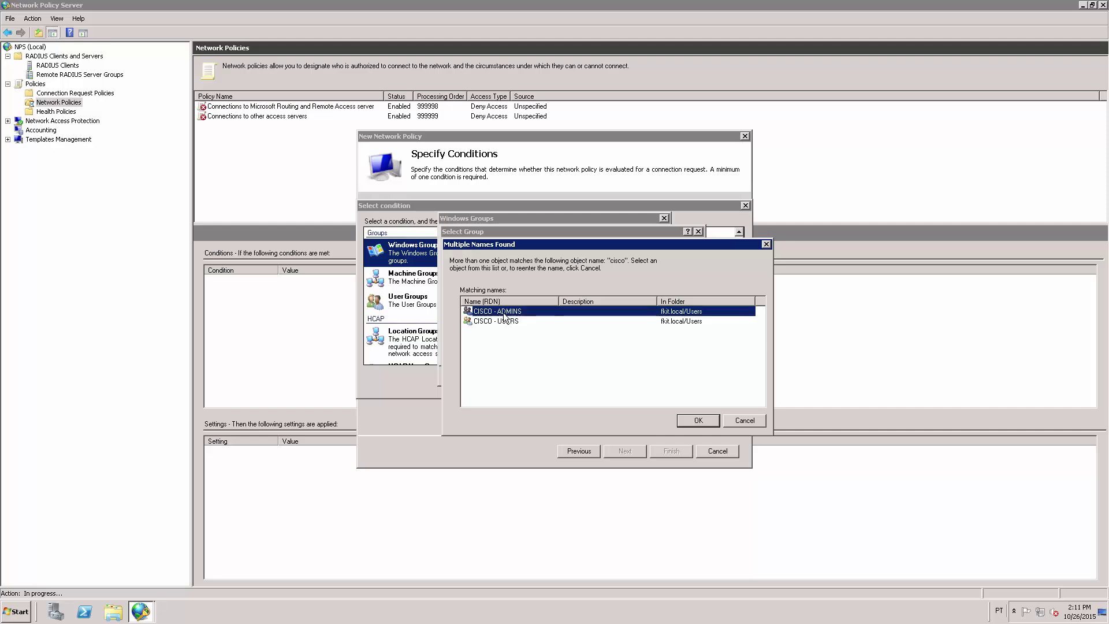
{"action": "left_click", "coordinate": [703, 420]}
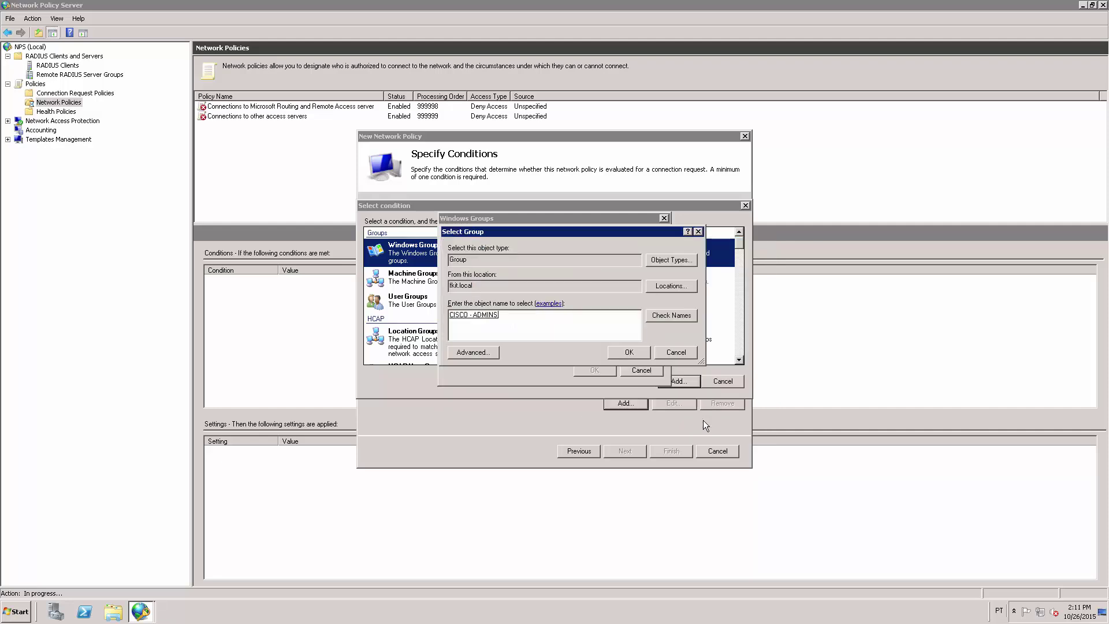
{"action": "left_click", "coordinate": [628, 353]}
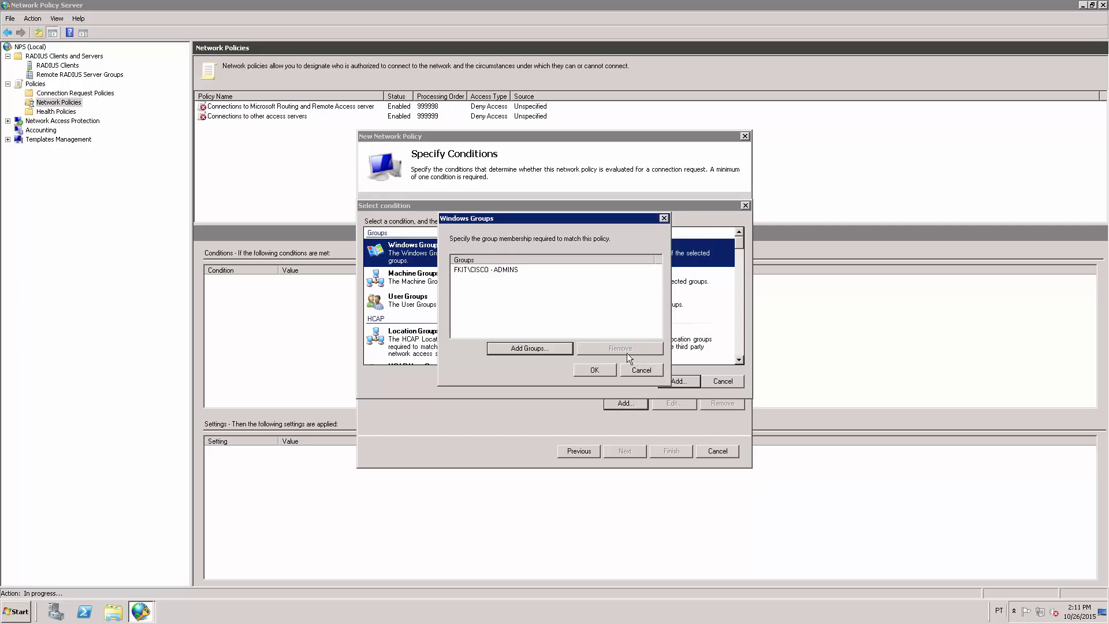
{"action": "left_click", "coordinate": [594, 370]}
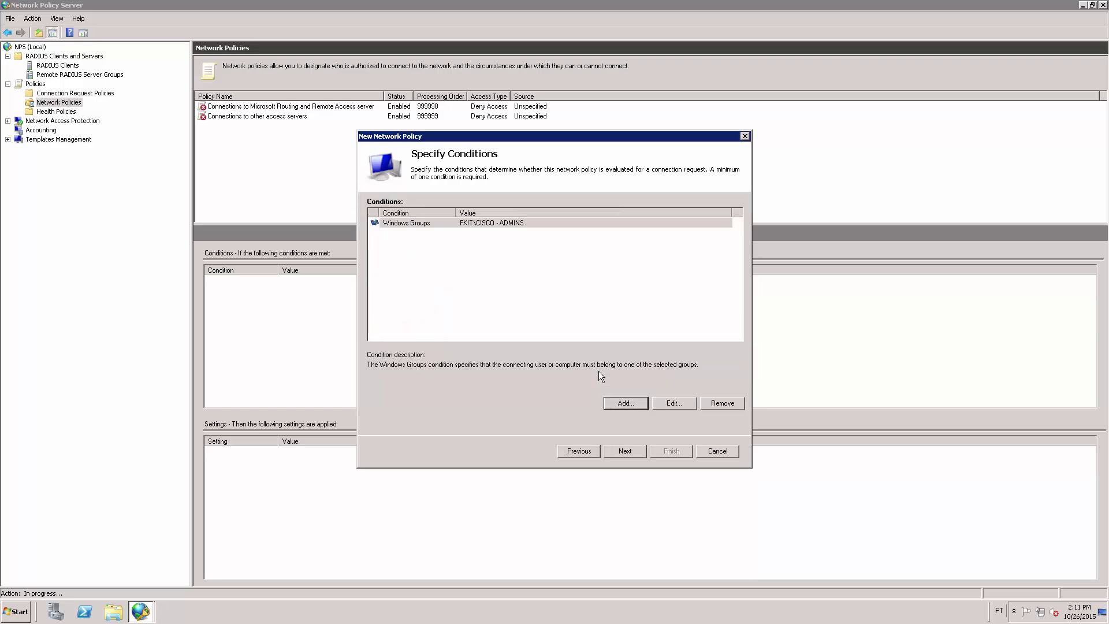
Keep access granted and allow only unencrypted PAP/SPAP authentication, declining the insecure-methods help topic
{"action": "left_click", "coordinate": [625, 450]}
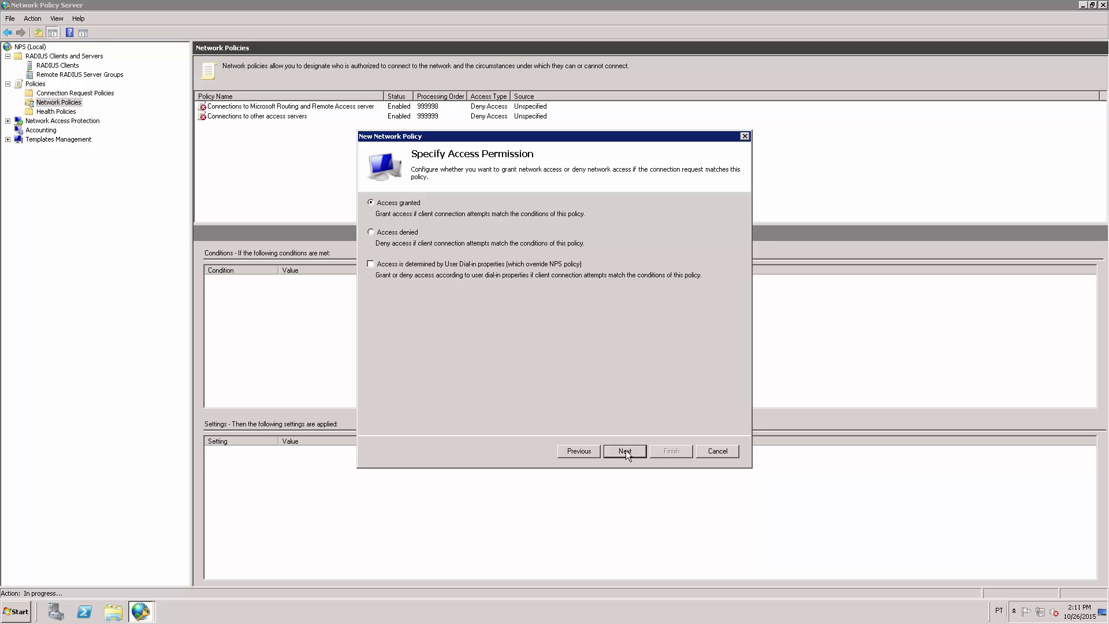
{"action": "left_click", "coordinate": [626, 453]}
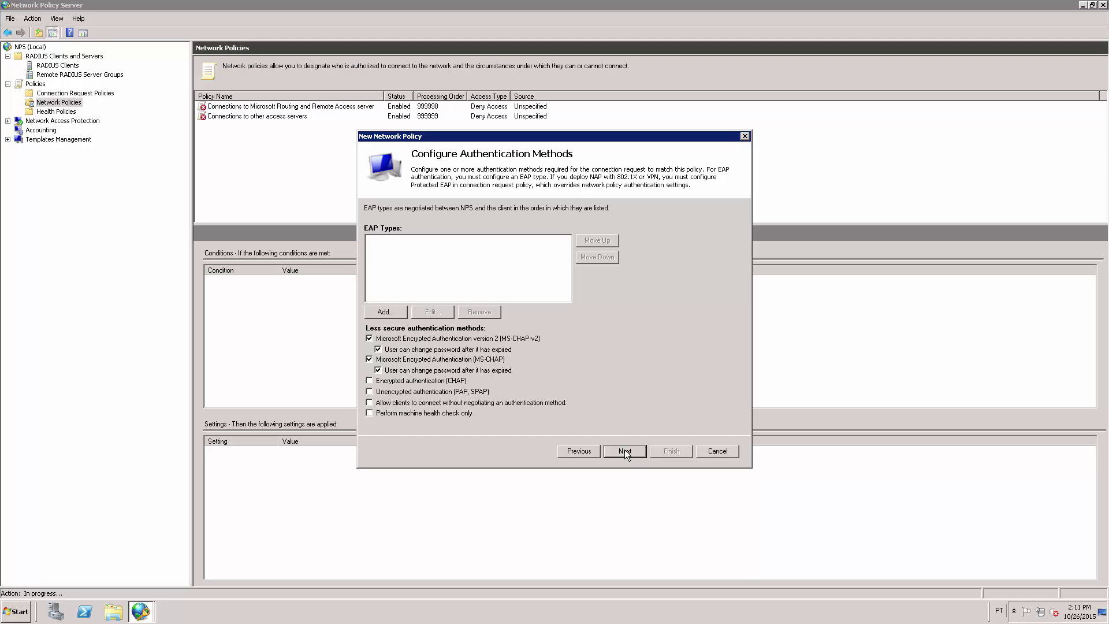
{"action": "left_click", "coordinate": [369, 339]}
{"action": "left_click", "coordinate": [369, 360]}
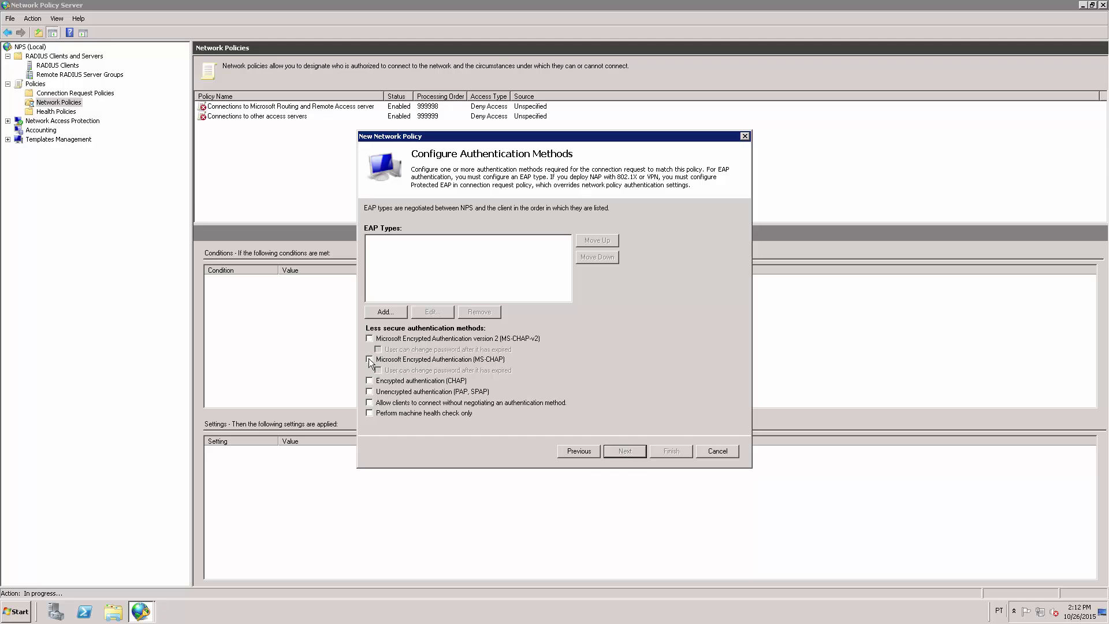
{"action": "left_click", "coordinate": [370, 392]}
{"action": "left_click", "coordinate": [623, 451]}
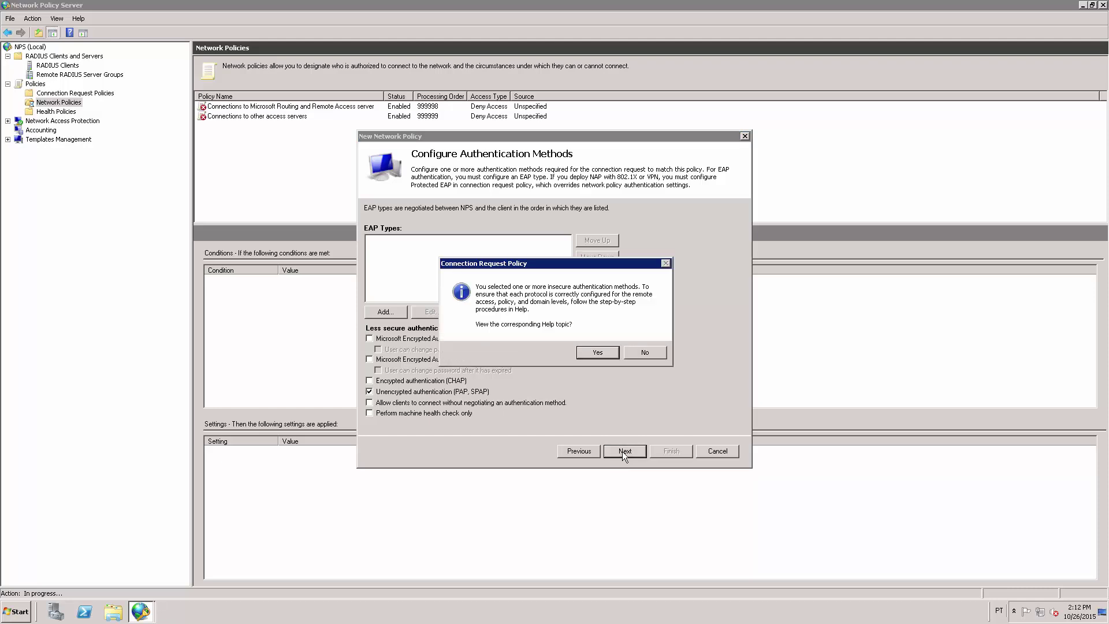
{"action": "left_click", "coordinate": [649, 352]}
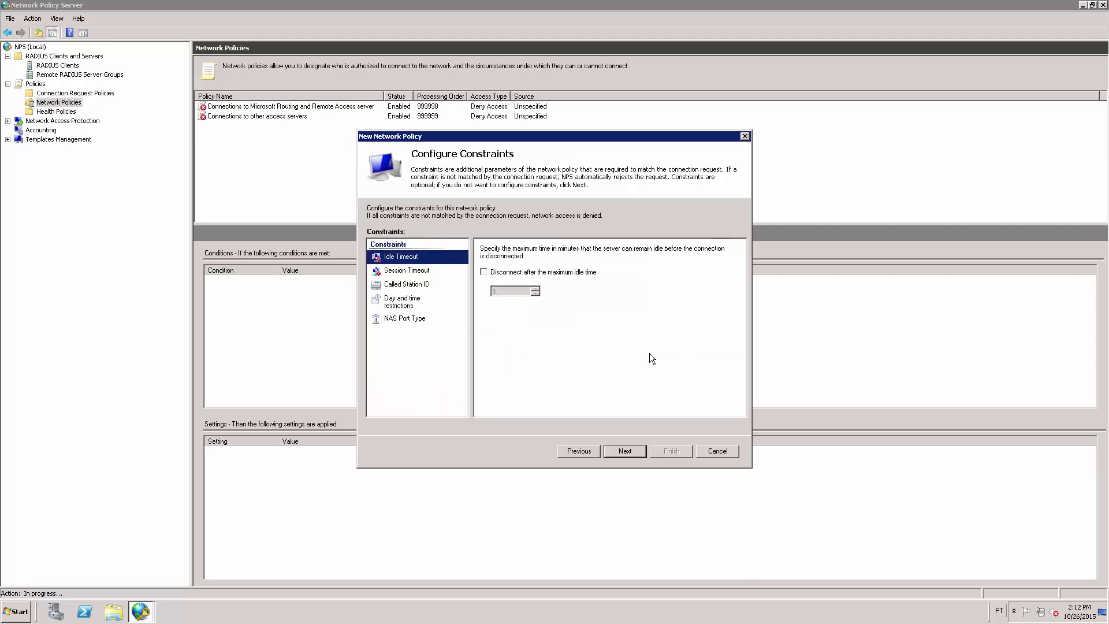
Remove the default Service-Type and Framed-Protocol RADIUS attributes from the policy settings
{"action": "left_click", "coordinate": [620, 450]}
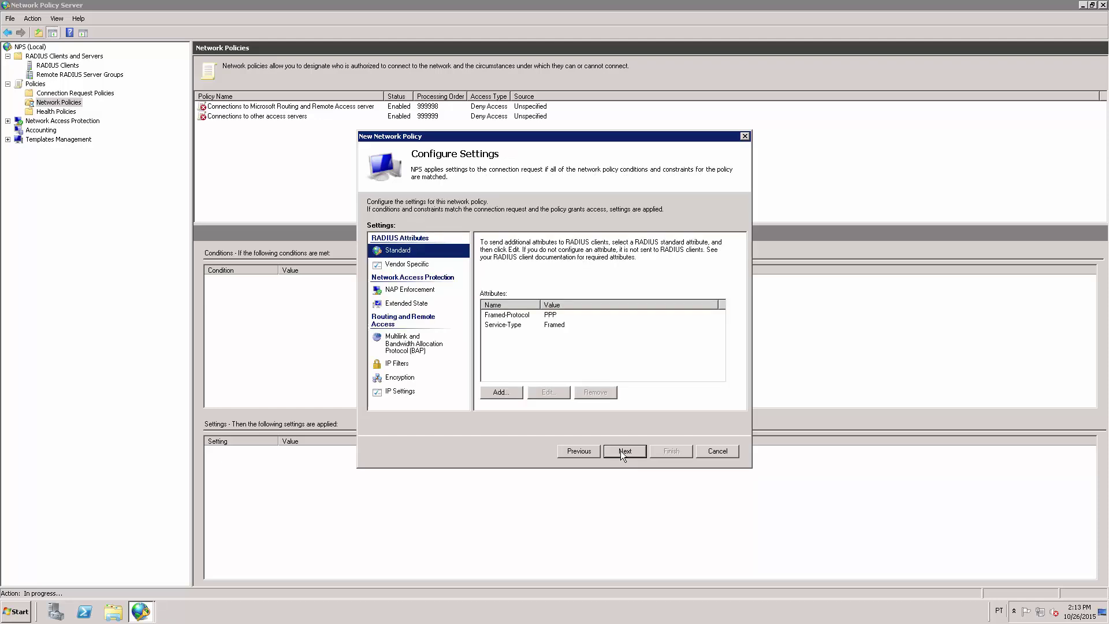
{"action": "left_click", "coordinate": [506, 327]}
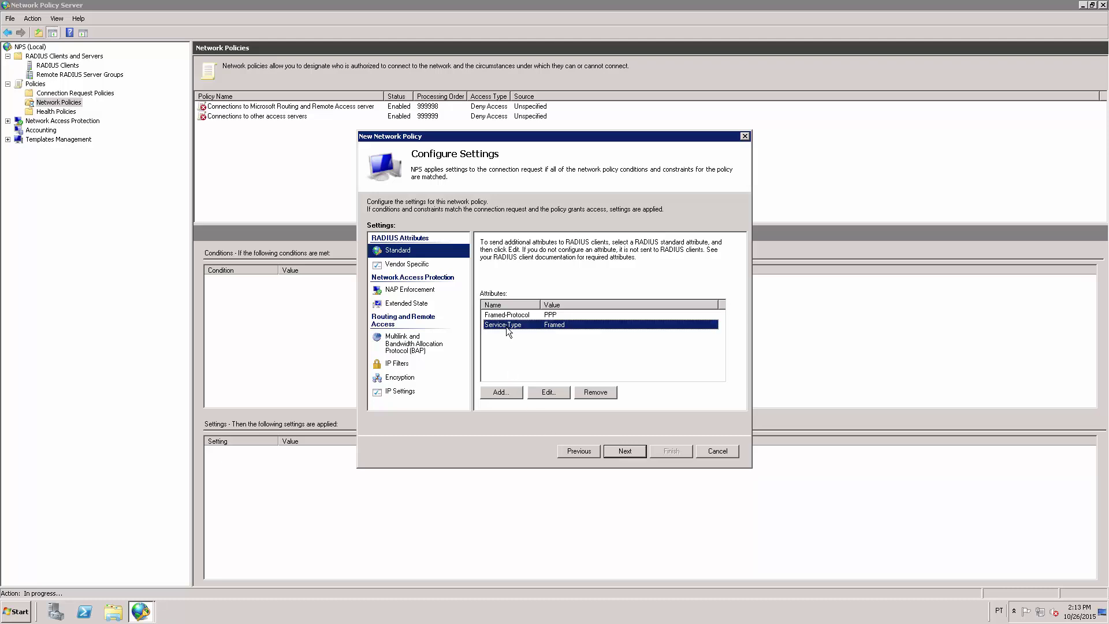
{"action": "left_click", "coordinate": [596, 392]}
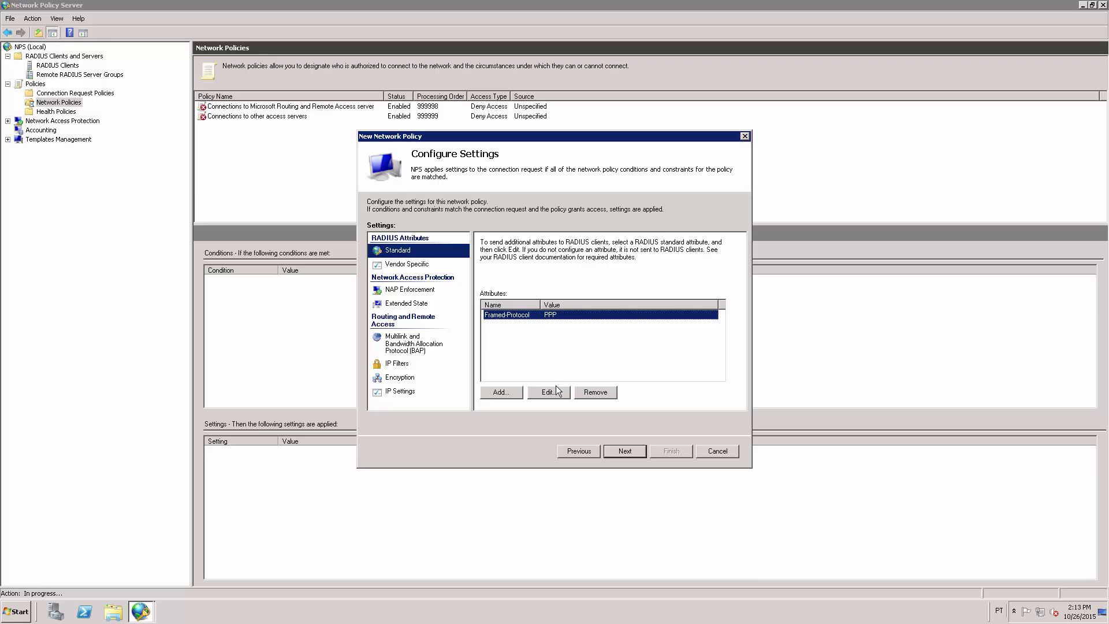
{"action": "left_click", "coordinate": [595, 392]}
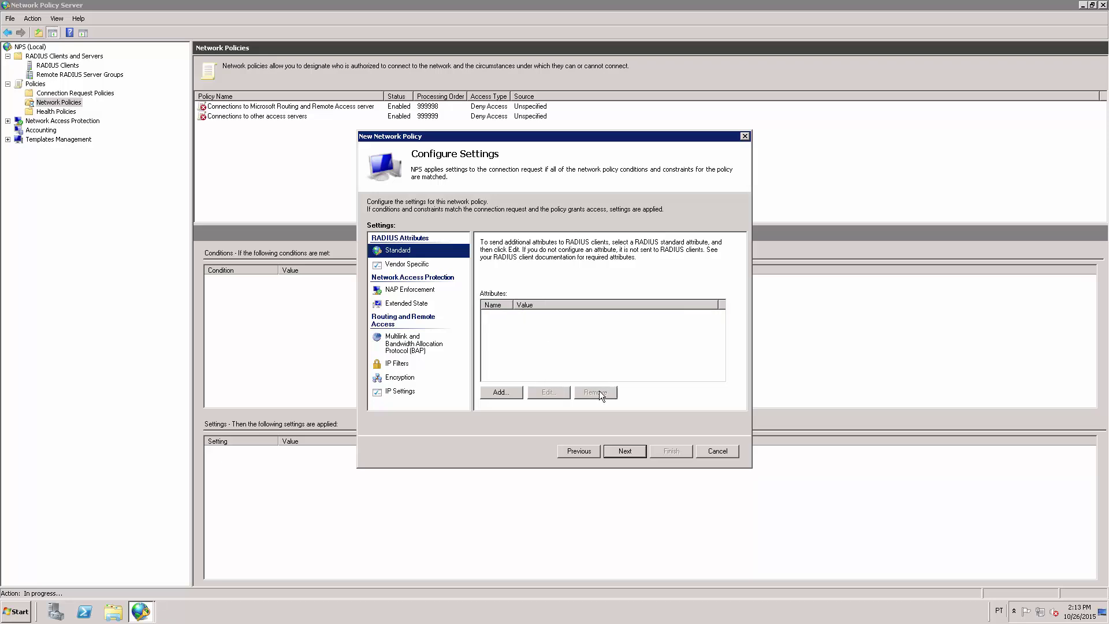
Add a Service-Type standard attribute with the value Login
{"action": "left_click", "coordinate": [505, 394]}
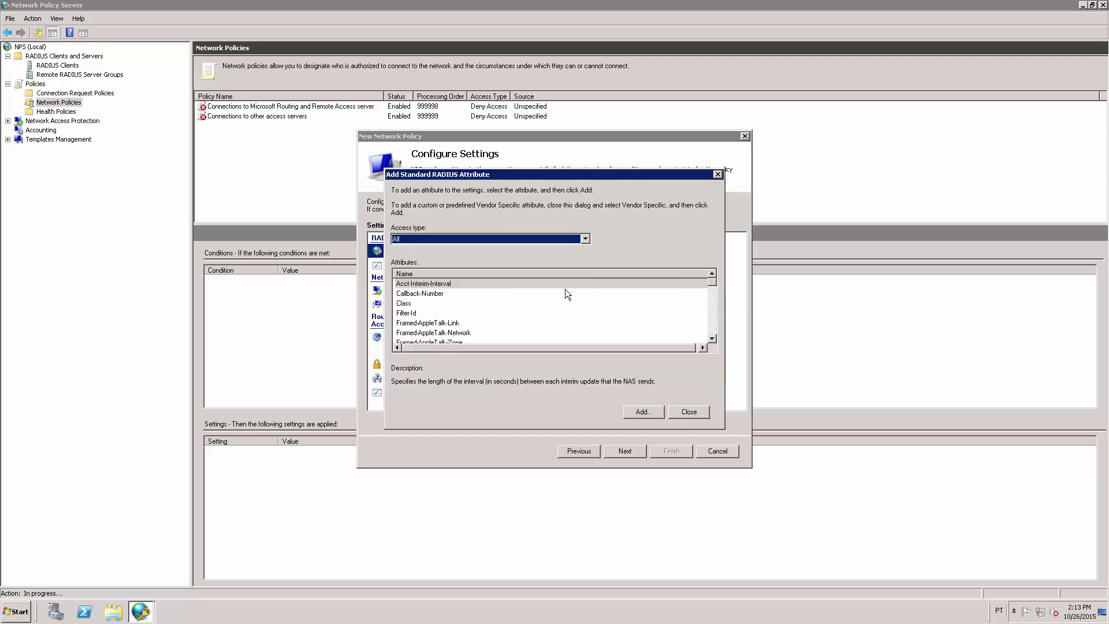
{"action": "left_click", "coordinate": [539, 313]}
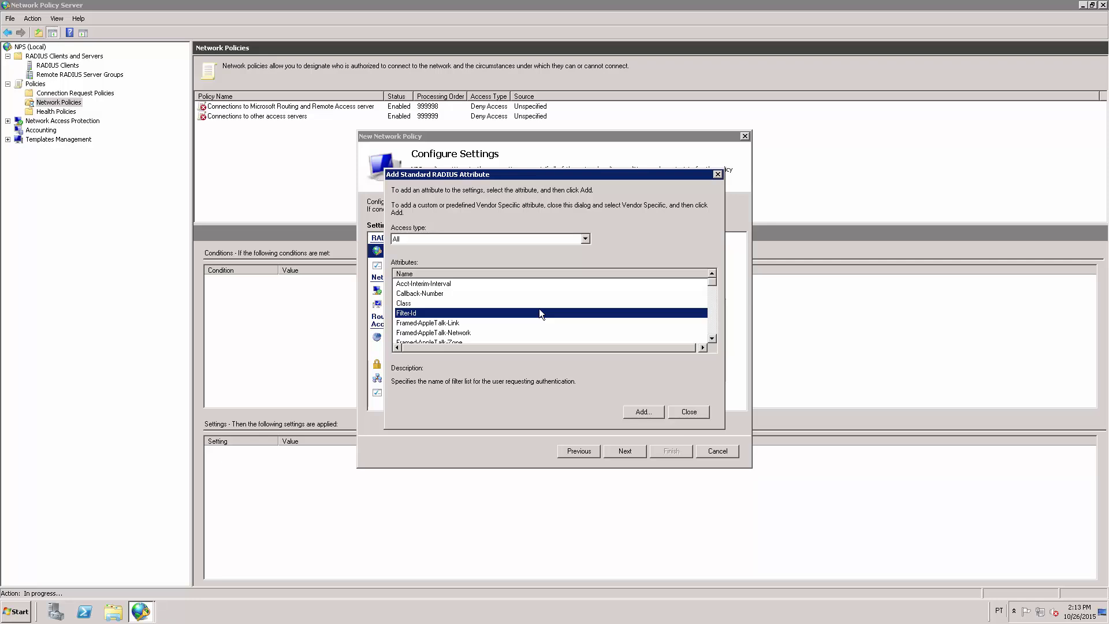
{"action": "key", "text": "s"}
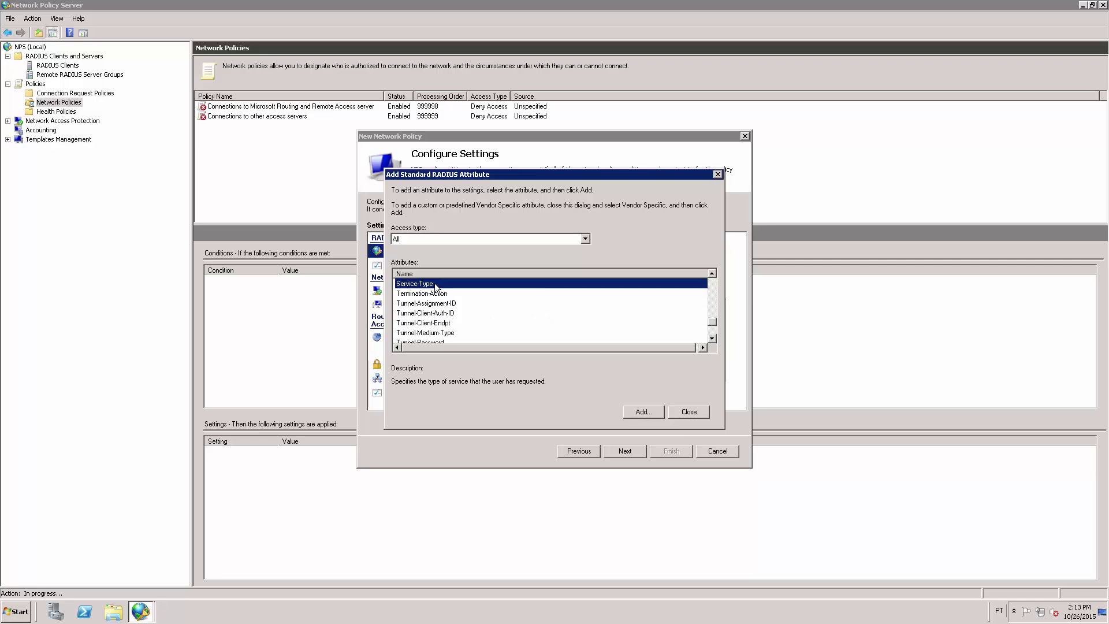
{"action": "left_click", "coordinate": [640, 413]}
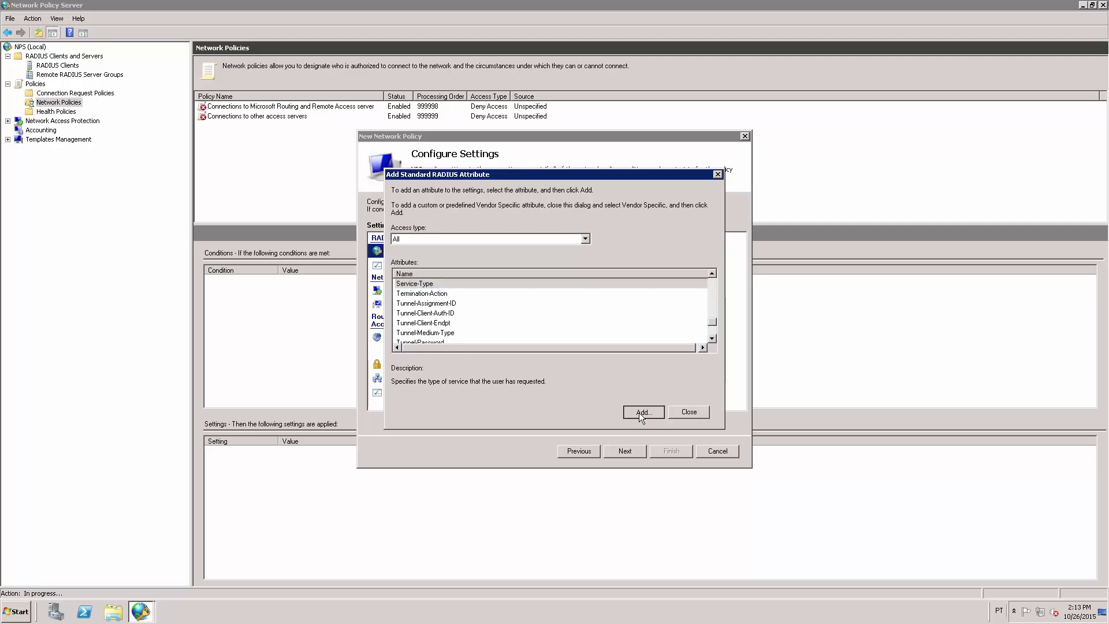
{"action": "left_click", "coordinate": [450, 356]}
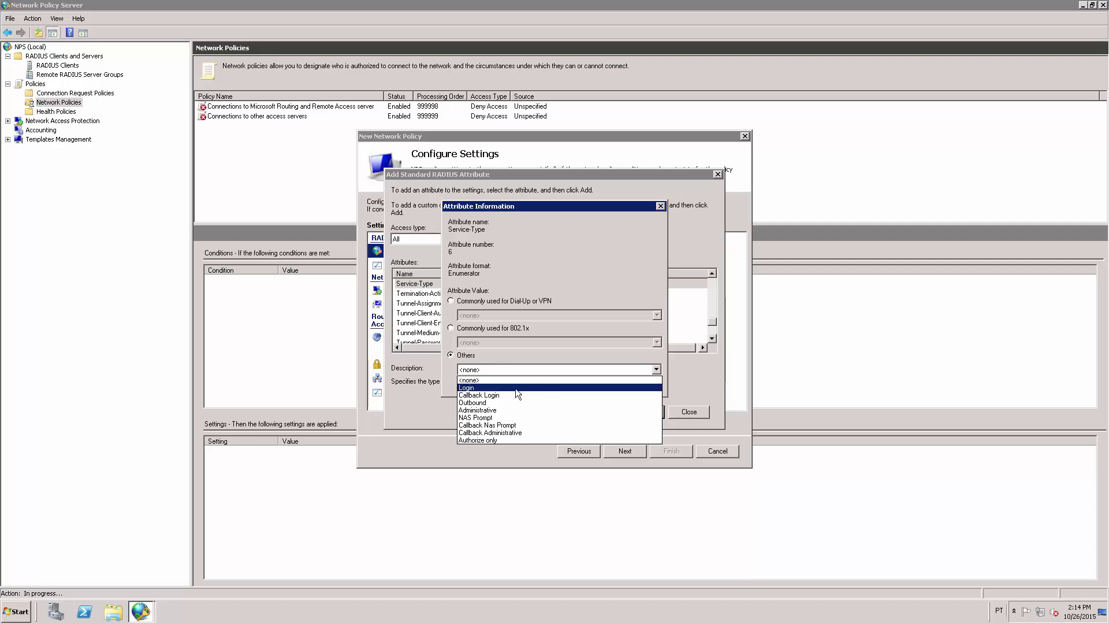
{"action": "left_click", "coordinate": [528, 388]}
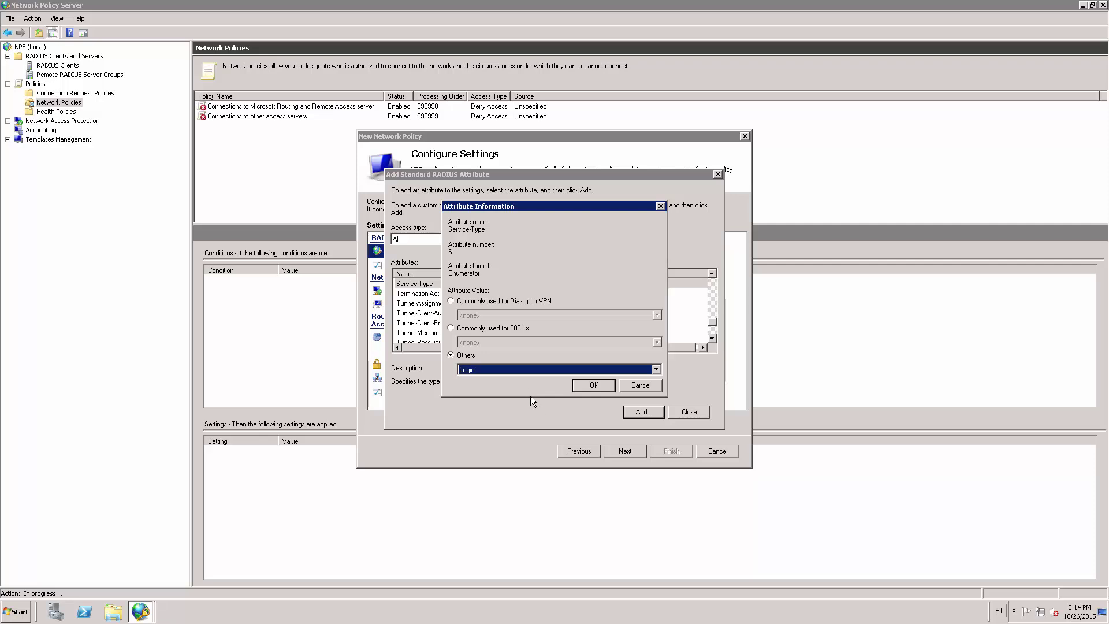
{"action": "left_click", "coordinate": [595, 386]}
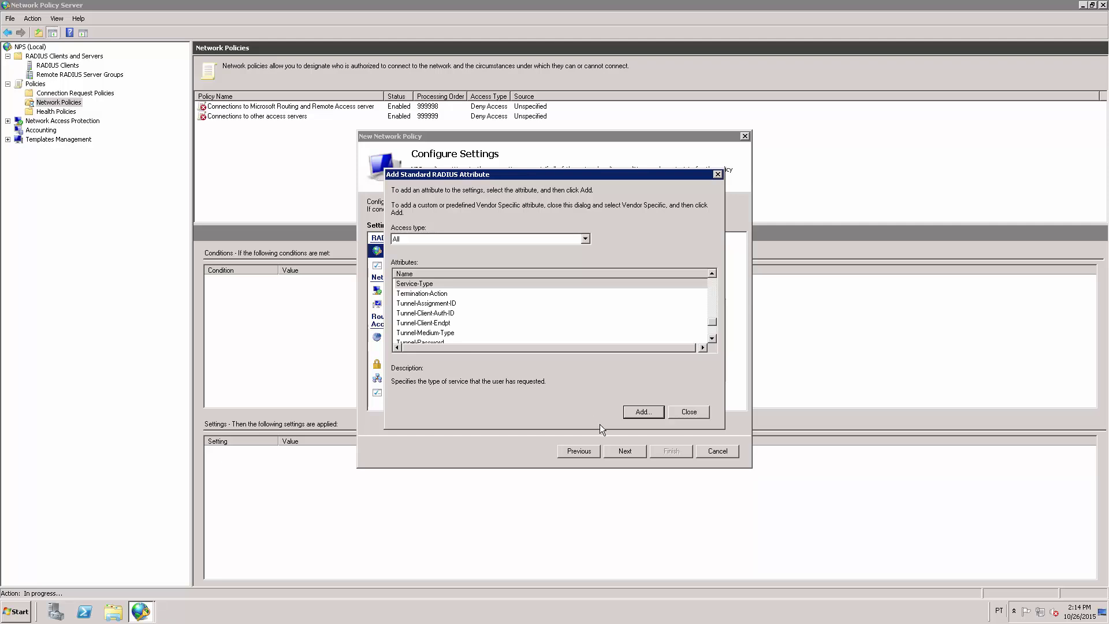
{"action": "left_click", "coordinate": [691, 412]}
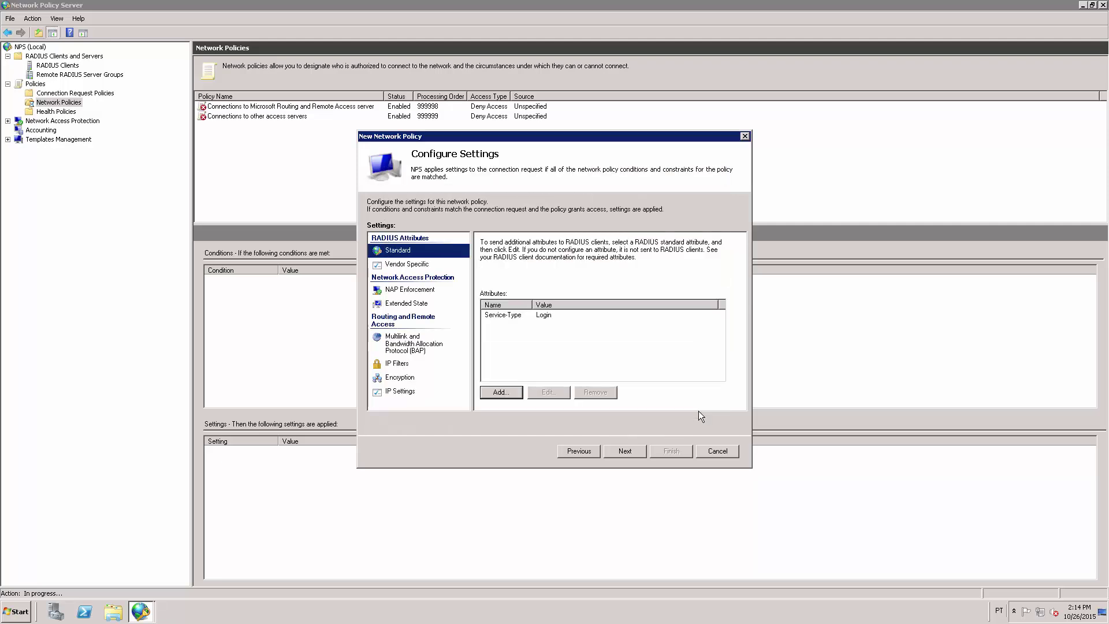
{"action": "left_click", "coordinate": [413, 267]}
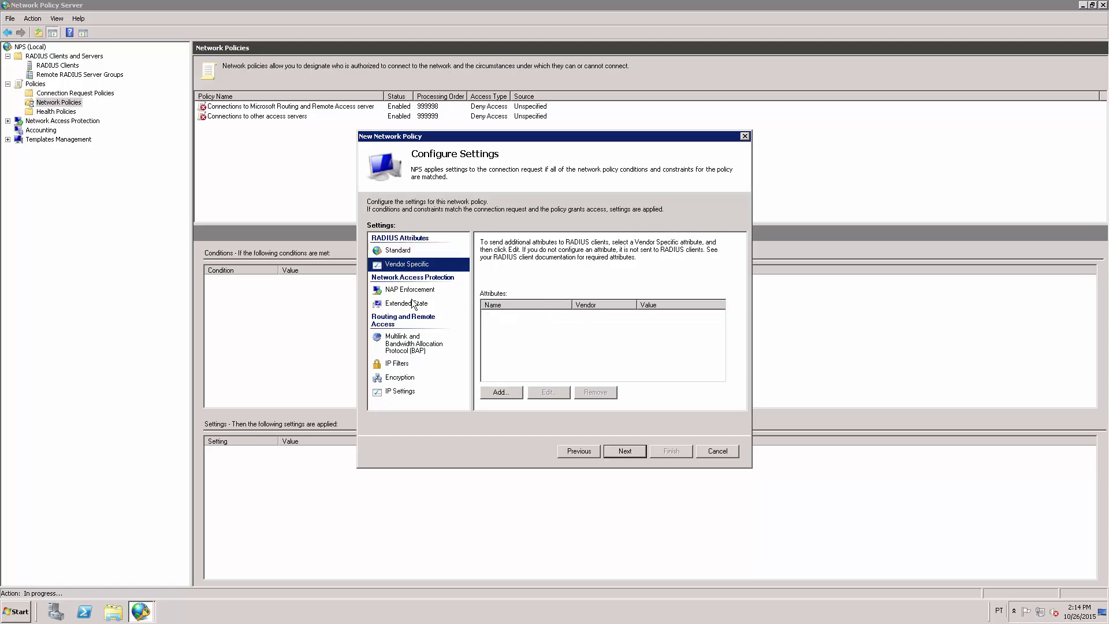
Add the Cisco vendor attribute Cisco-AV-Pair with the value shell:priv-lvl=15
{"action": "left_click", "coordinate": [500, 393]}
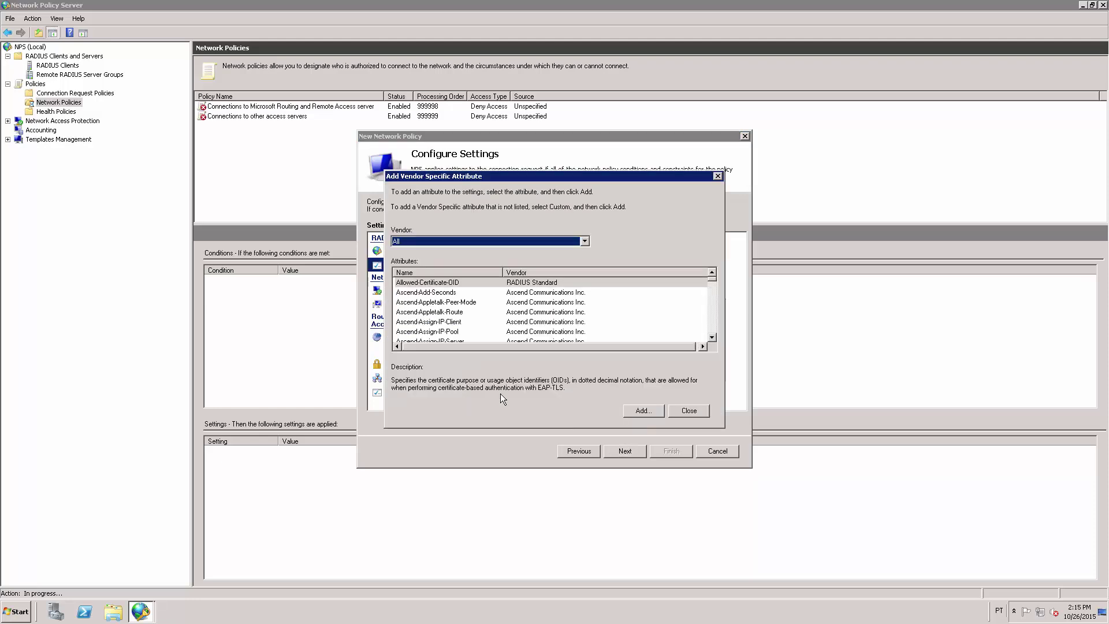
{"action": "left_click", "coordinate": [587, 241]}
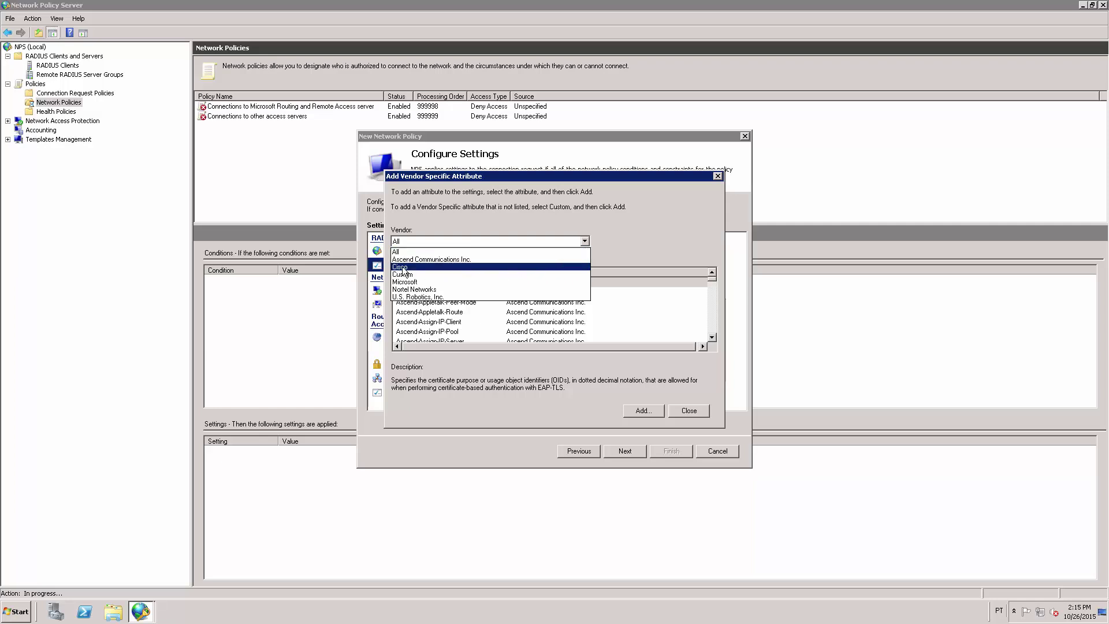
{"action": "left_click", "coordinate": [434, 266]}
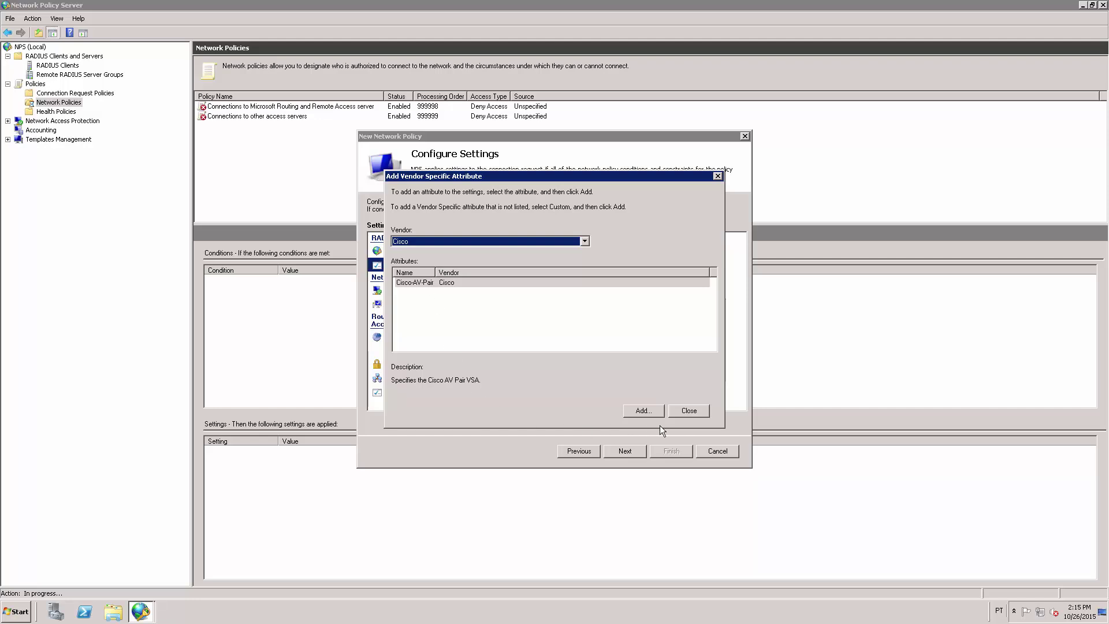
{"action": "left_click", "coordinate": [642, 411]}
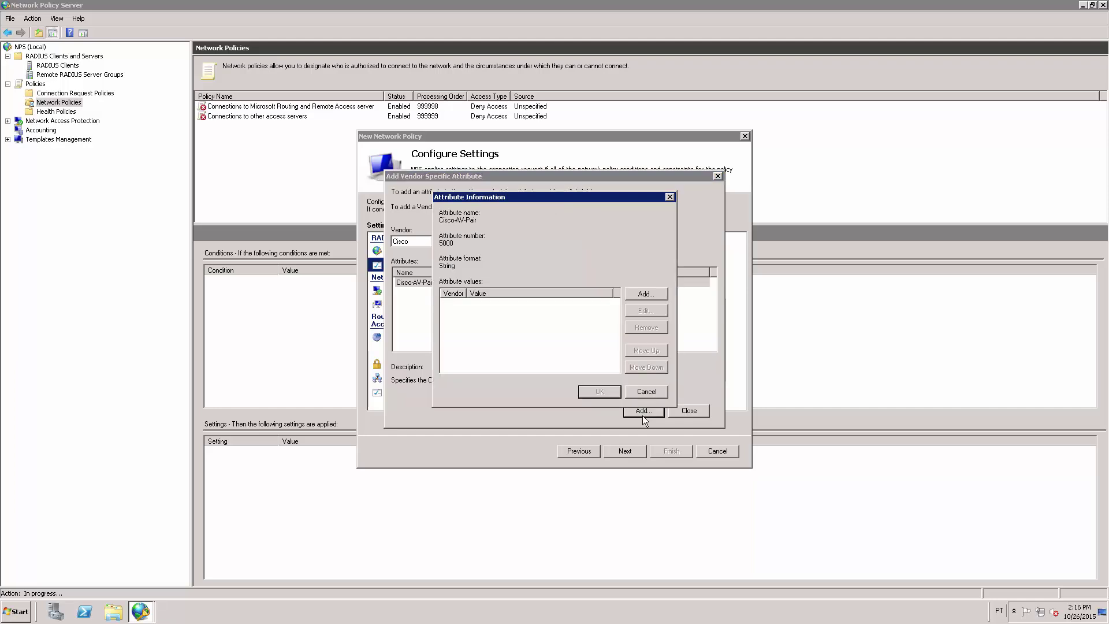
{"action": "left_click", "coordinate": [646, 293]}
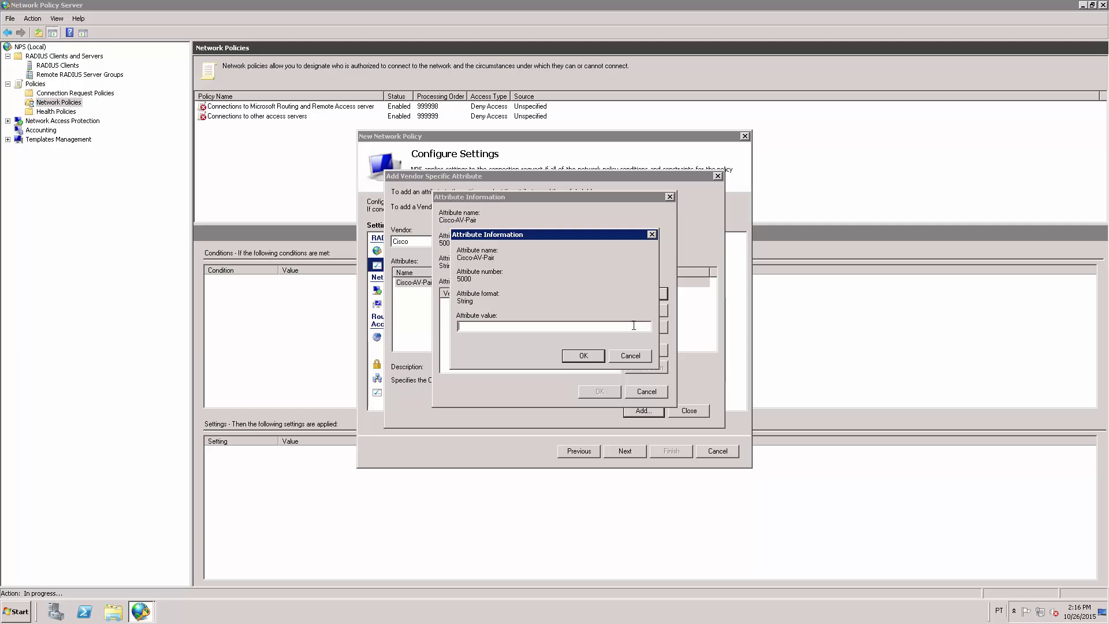
{"action": "type", "text": "shell:priv-lvl=15"}
{"action": "left_click_drag", "start_coordinate": [506, 325], "coordinate": [438, 325]}
{"action": "left_click", "coordinate": [584, 355]}
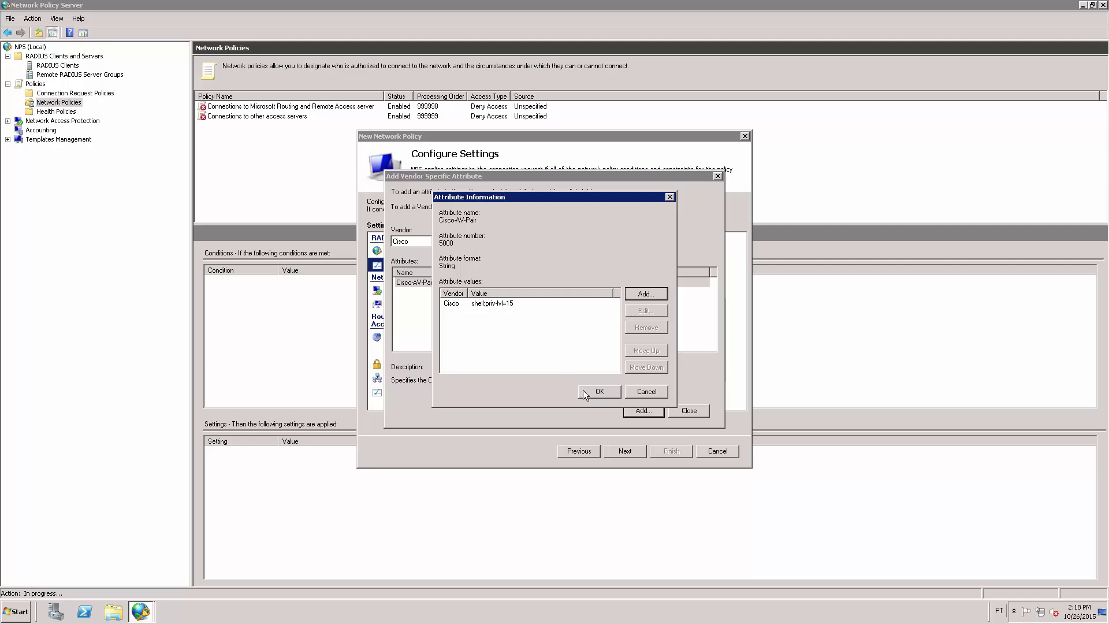
{"action": "left_click", "coordinate": [600, 391]}
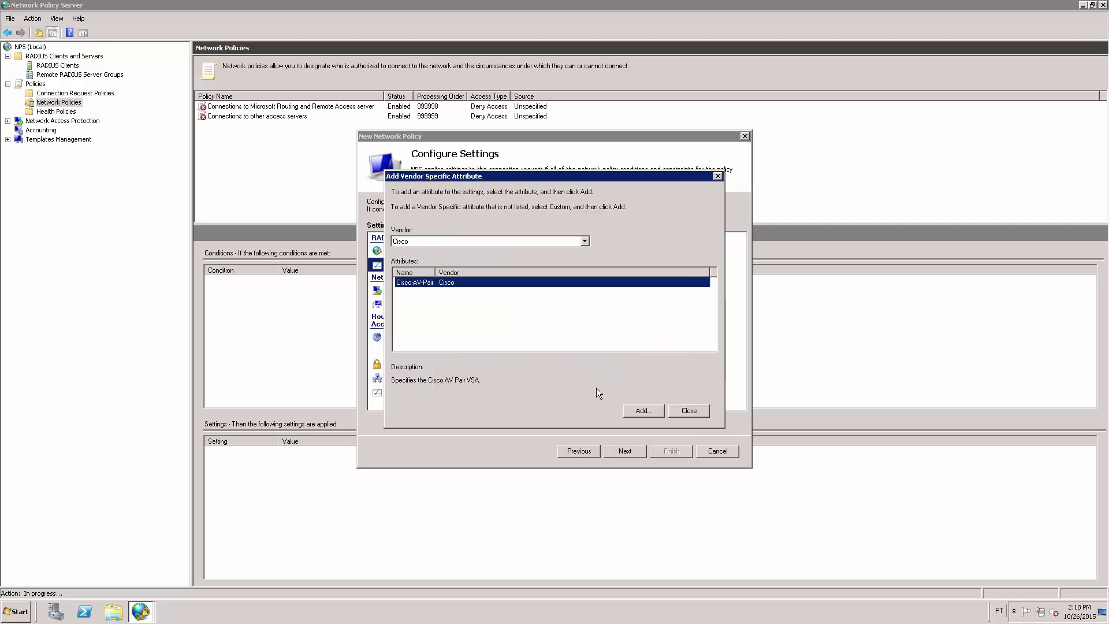
{"action": "left_click", "coordinate": [685, 411]}
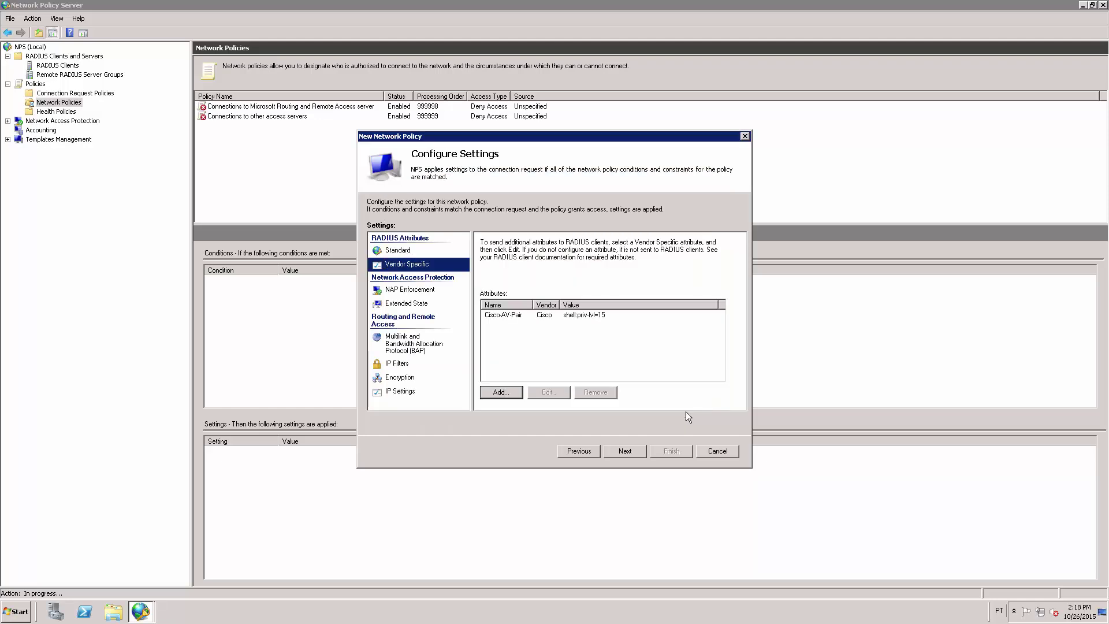
Finish the wizard to create CISCO-ADMIN and review its Windows Groups condition and priv-lvl=15 setting
{"action": "left_click", "coordinate": [623, 449]}
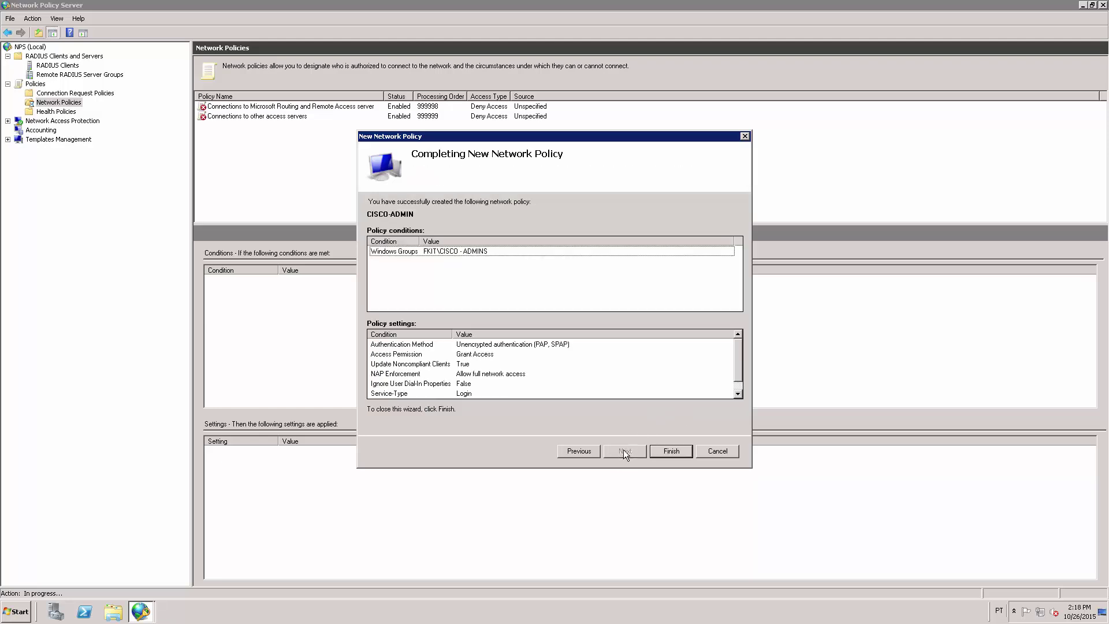
{"action": "left_click", "coordinate": [667, 450]}
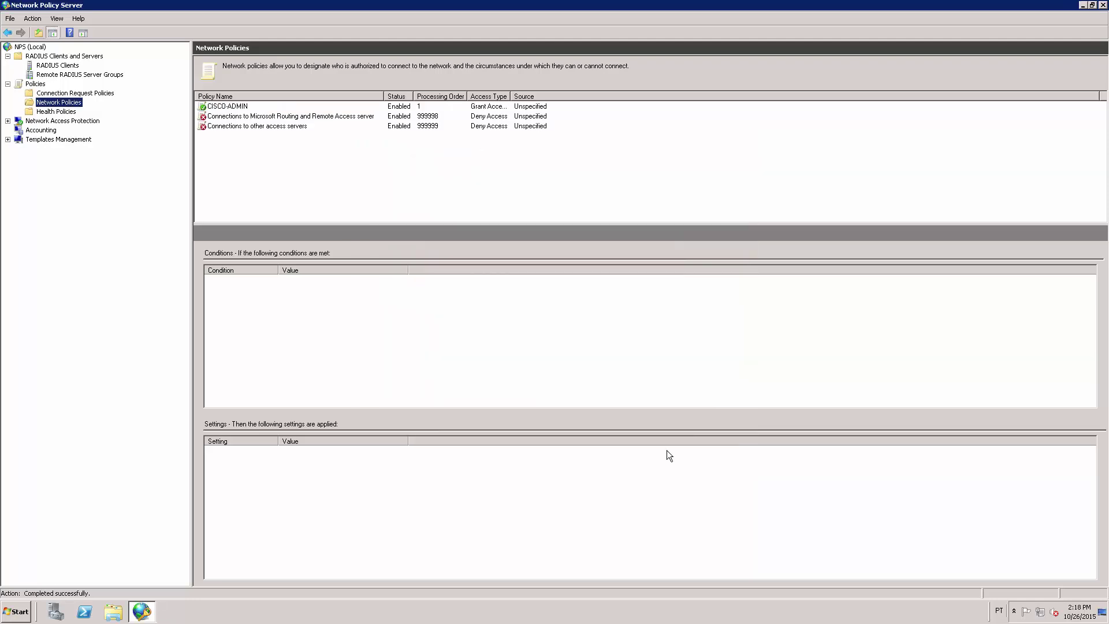
{"action": "left_click", "coordinate": [257, 107]}
{"action": "left_click", "coordinate": [257, 105]}
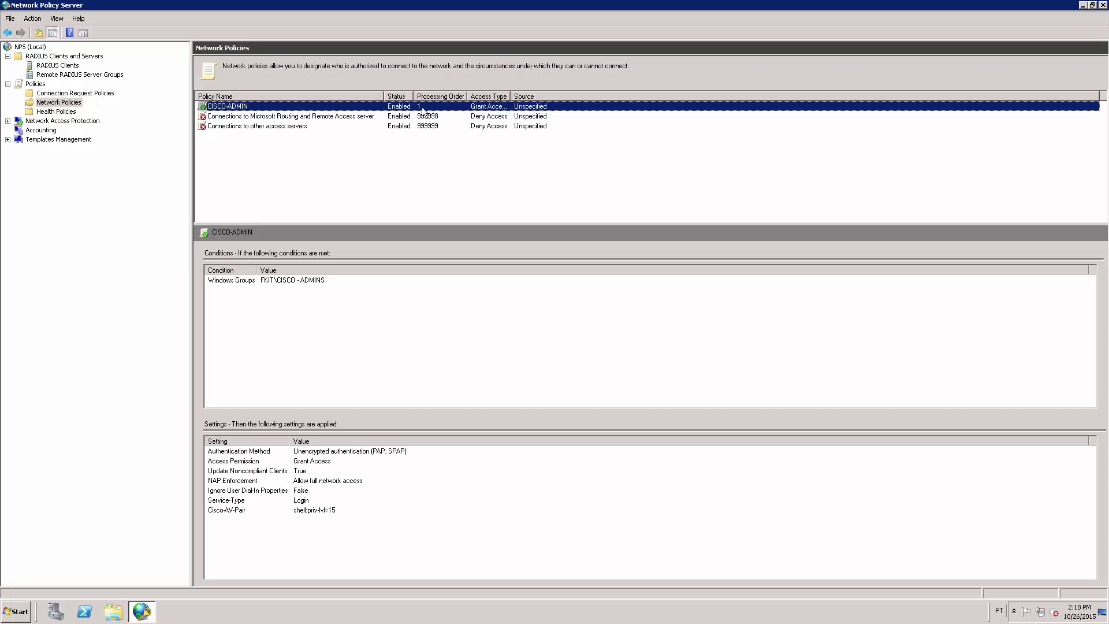
Duplicate the CISCO-ADMIN policy and select the resulting copy
{"action": "right_click", "coordinate": [333, 108]}
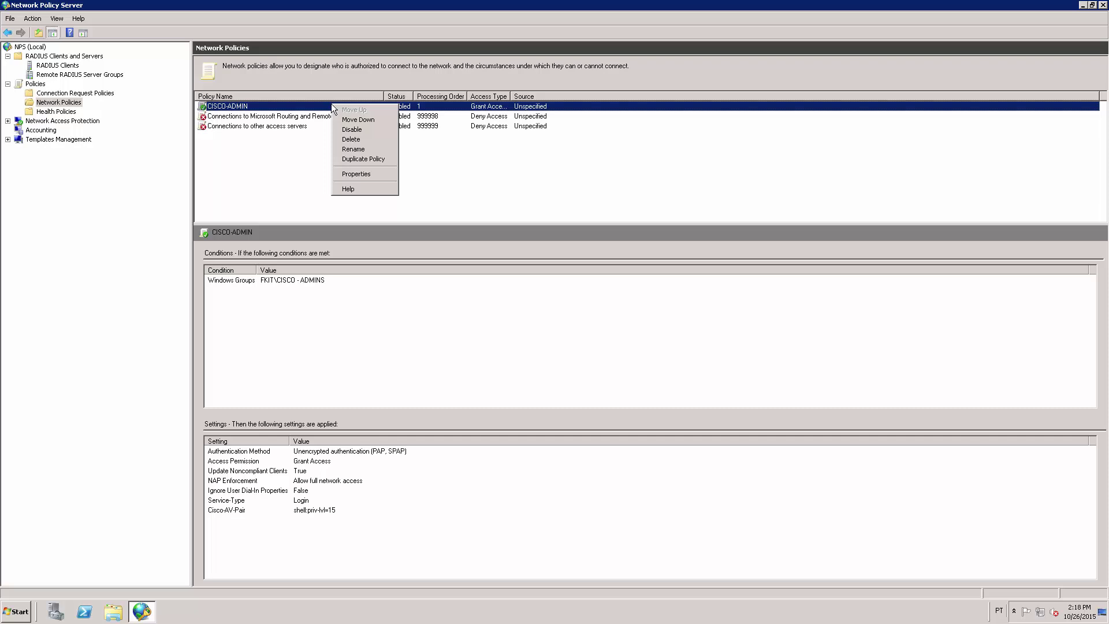
{"action": "left_click", "coordinate": [369, 159]}
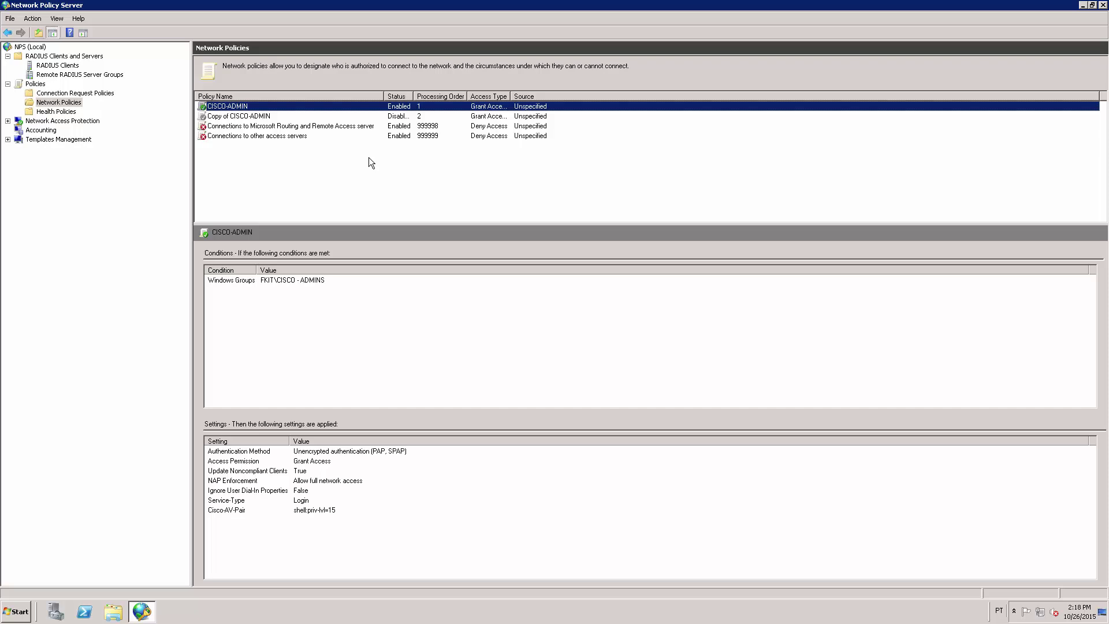
{"action": "left_click", "coordinate": [273, 117]}
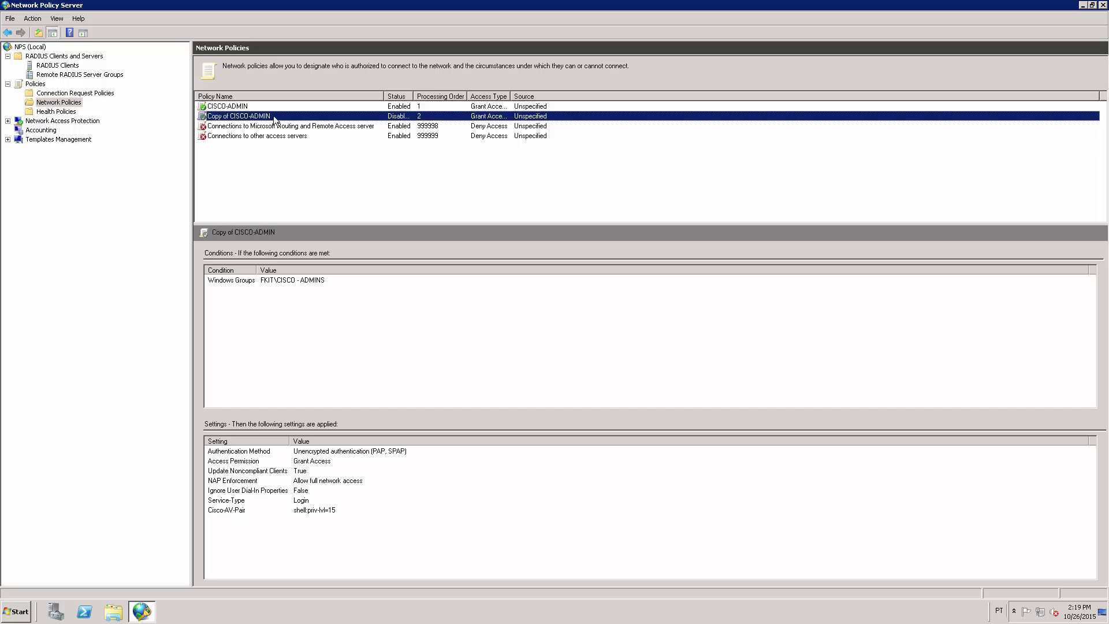
Rename the copied policy to CISCO-USERS in its properties
{"action": "right_click", "coordinate": [274, 116]}
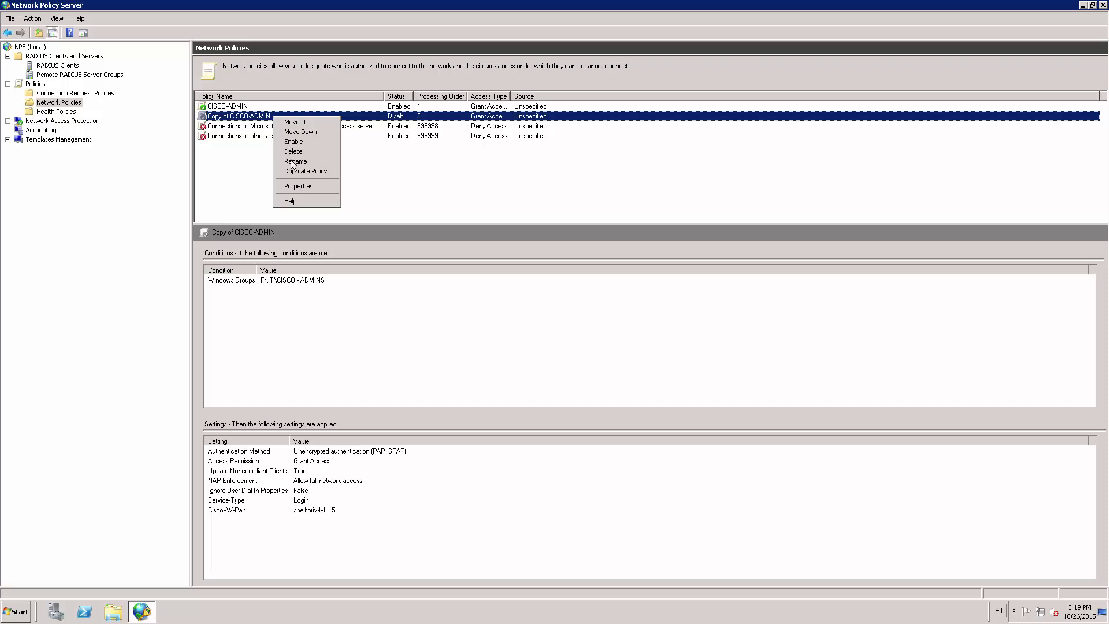
{"action": "left_click", "coordinate": [315, 186]}
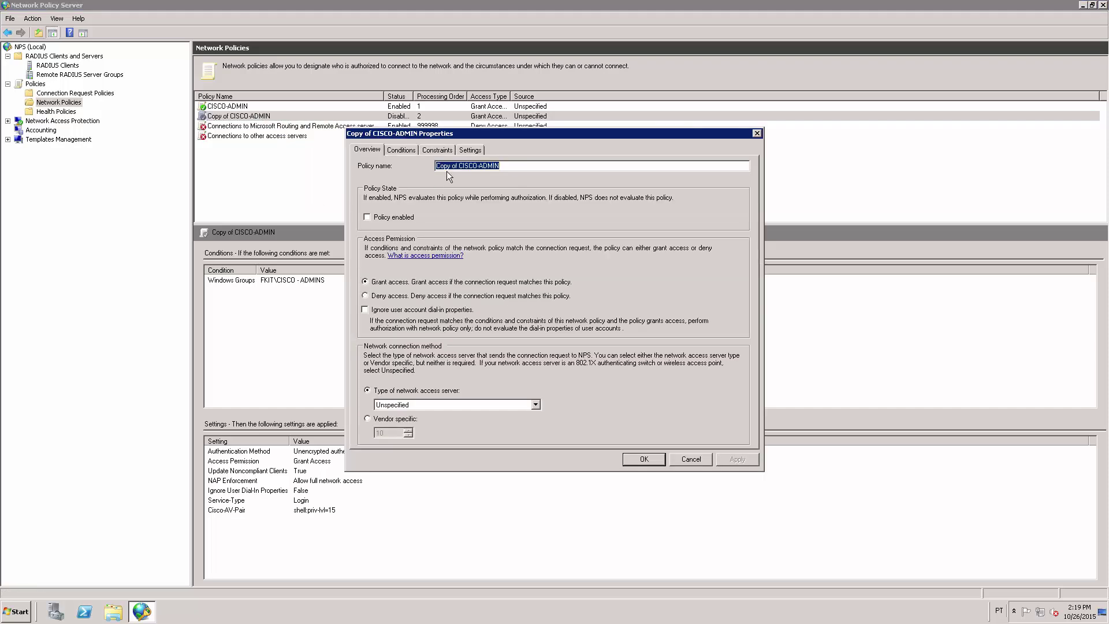
{"action": "left_click", "coordinate": [457, 165]}
{"action": "key", "text": "shift+Home"}
{"action": "key", "text": "BackSpace"}
{"action": "key", "text": "BackSpace"}
{"action": "key", "text": "BackSpace"}
{"action": "type", "text": "USERS"}
Remove FKIT\CISCO - ADMINS from the copied policy's Windows Groups condition
{"action": "left_click", "coordinate": [401, 150]}
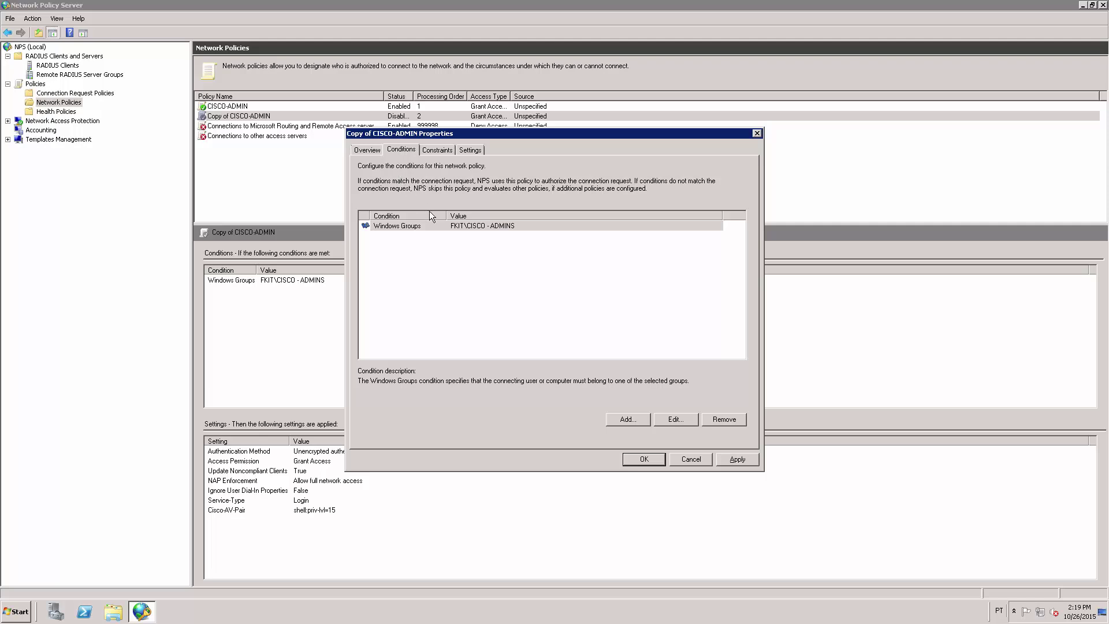
{"action": "left_click", "coordinate": [475, 226]}
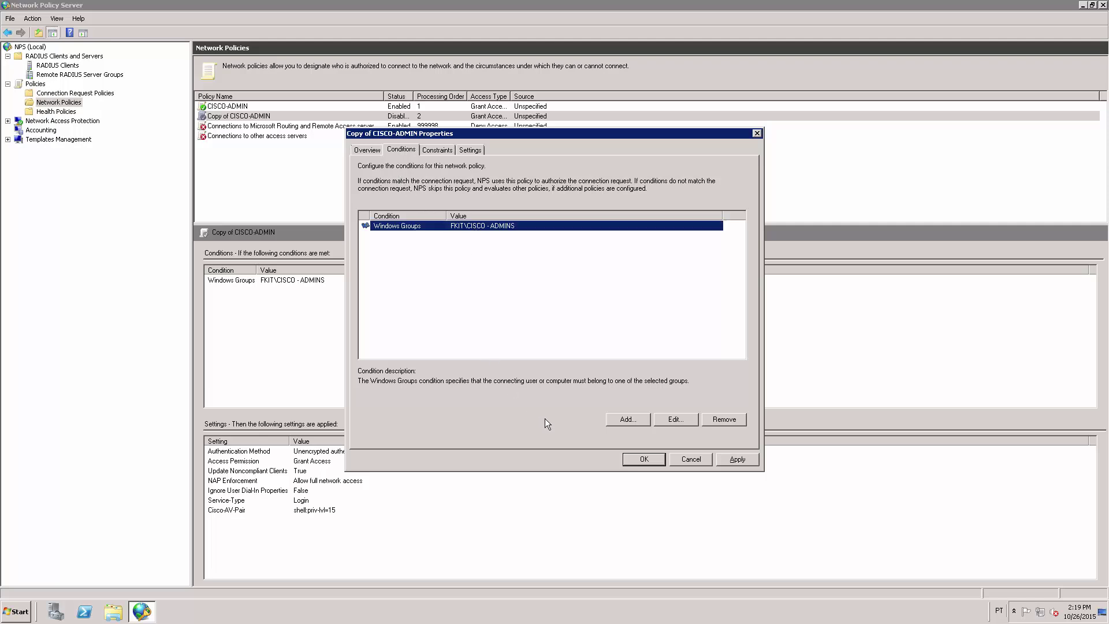
{"action": "left_click", "coordinate": [675, 421]}
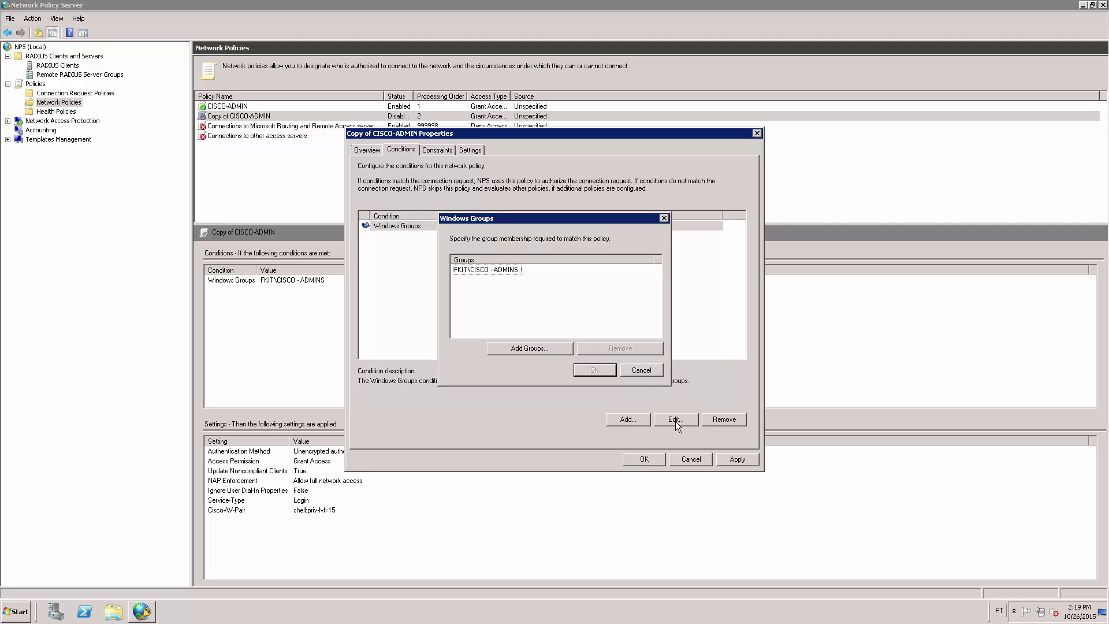
{"action": "left_click", "coordinate": [496, 272]}
{"action": "left_click", "coordinate": [615, 348]}
Look up 'cisco' and add the FKIT\CISCO - USERS group to the condition
{"action": "left_click", "coordinate": [532, 349]}
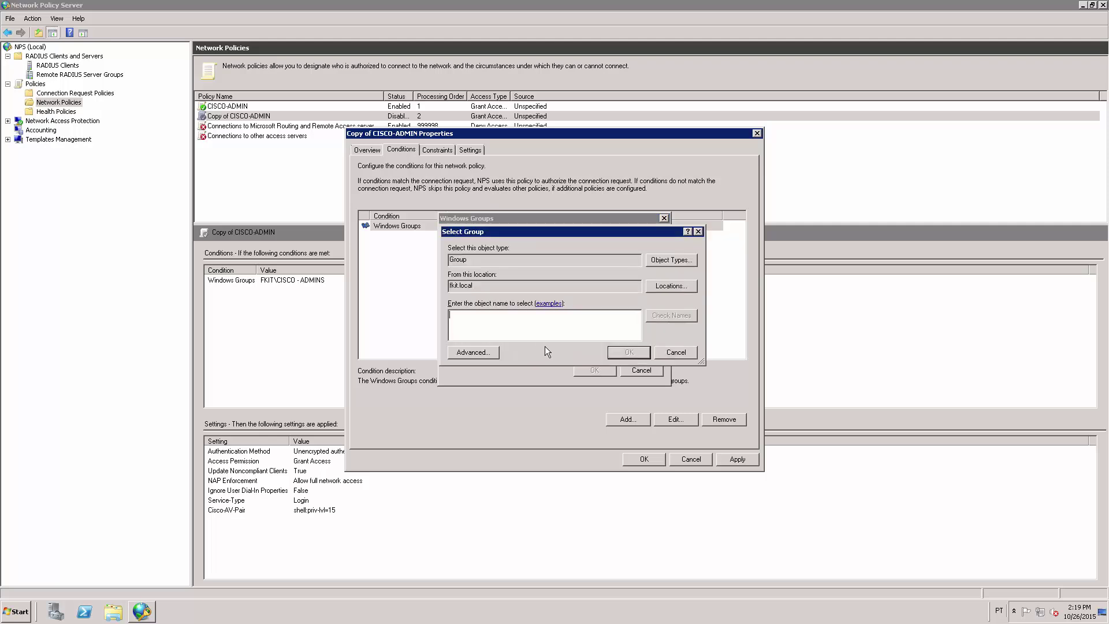
{"action": "type", "text": "cisco"}
{"action": "left_click", "coordinate": [670, 315]}
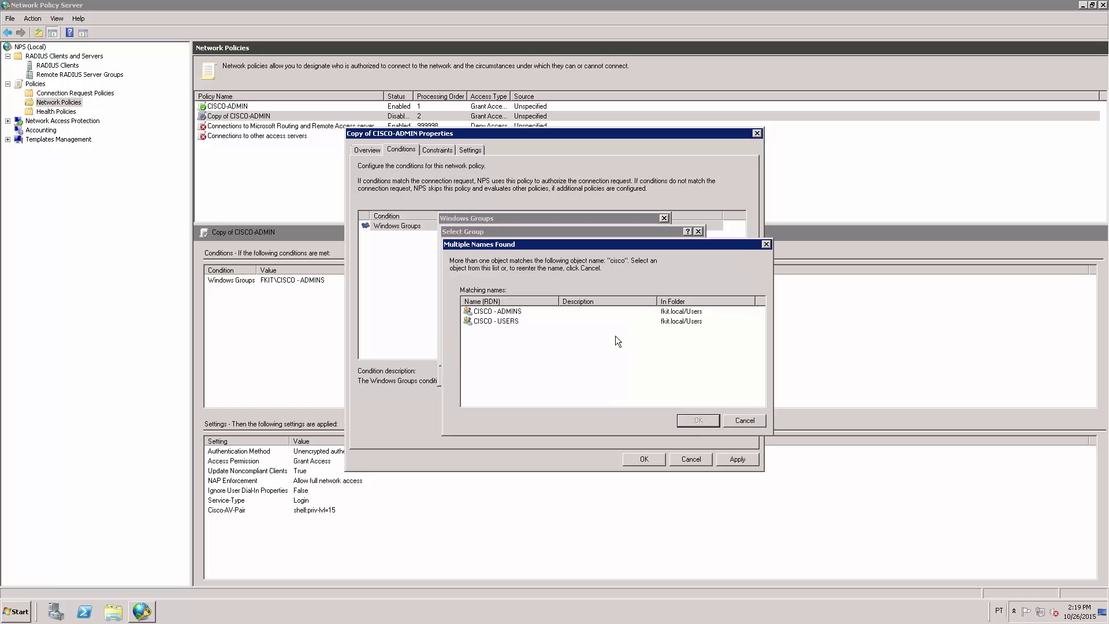
{"action": "left_click", "coordinate": [498, 322]}
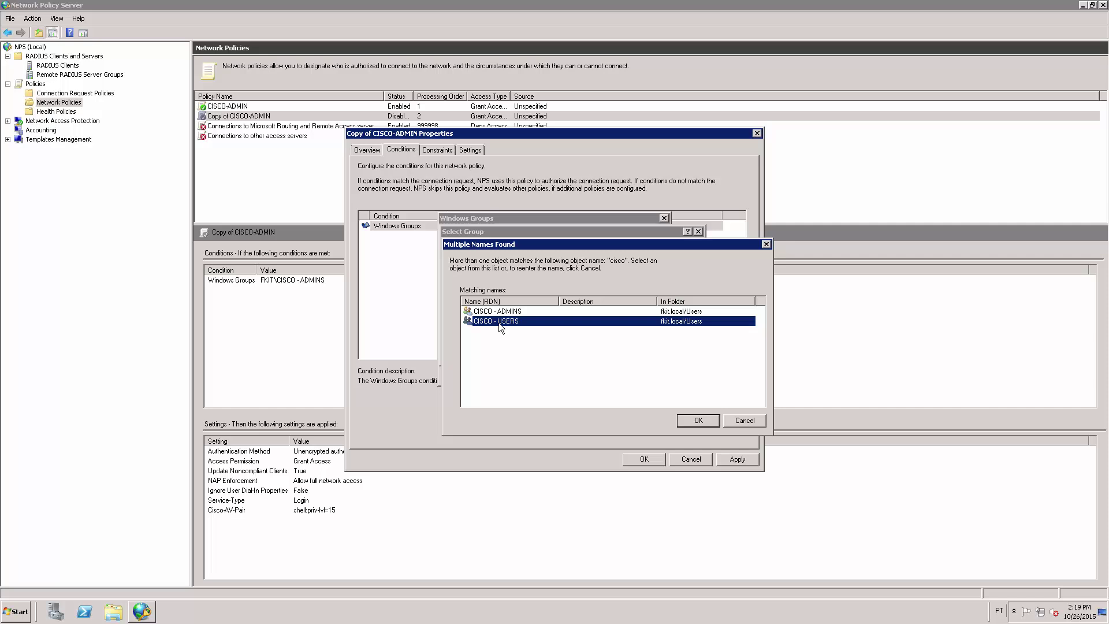
{"action": "left_click", "coordinate": [696, 421]}
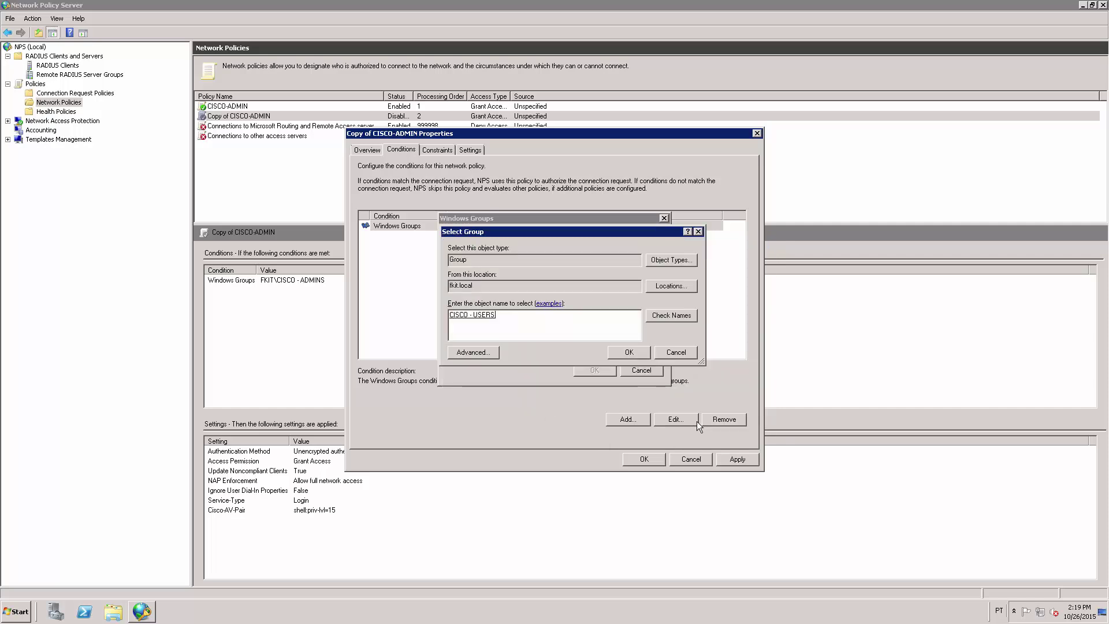
{"action": "left_click", "coordinate": [629, 352]}
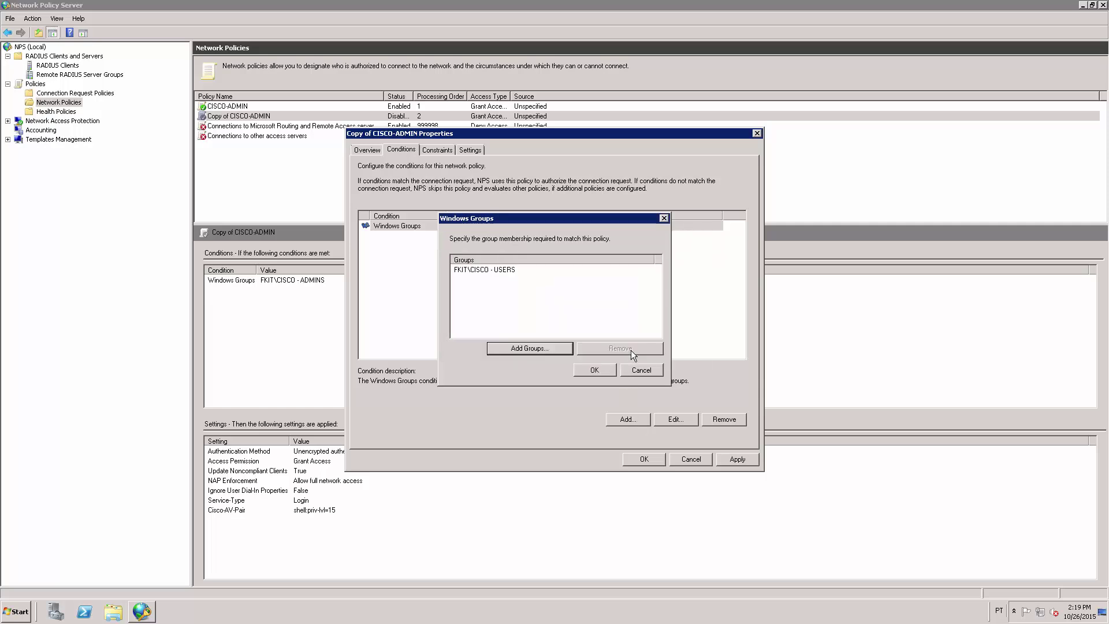
{"action": "left_click", "coordinate": [597, 371]}
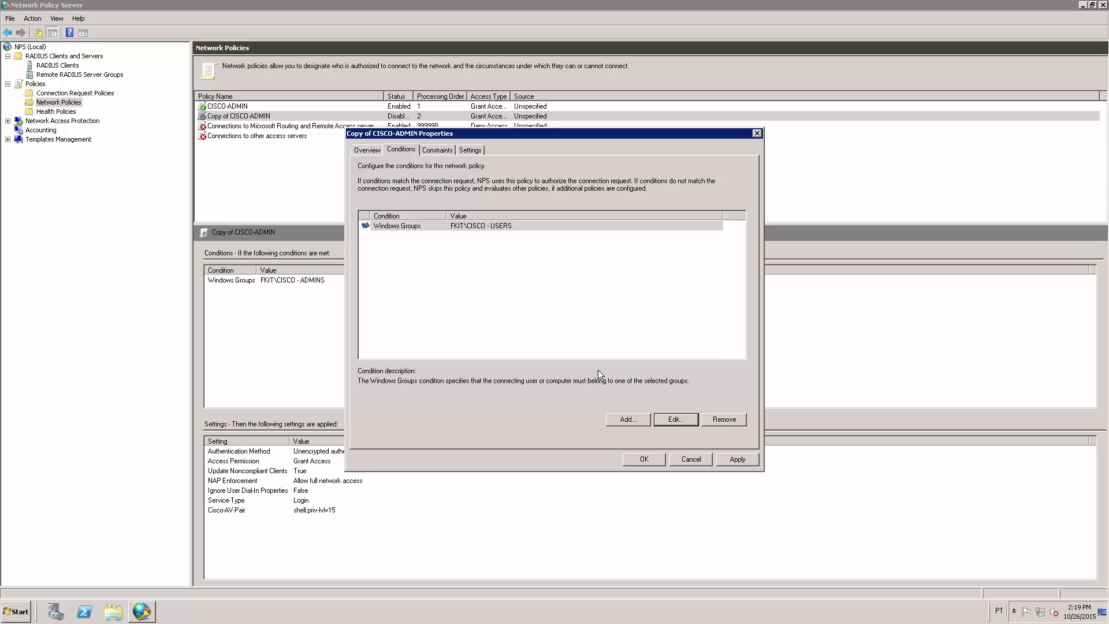
Bring up the Cisco-AV-Pair vendor-specific attribute for editing in the policy's settings
{"action": "left_click", "coordinate": [434, 154]}
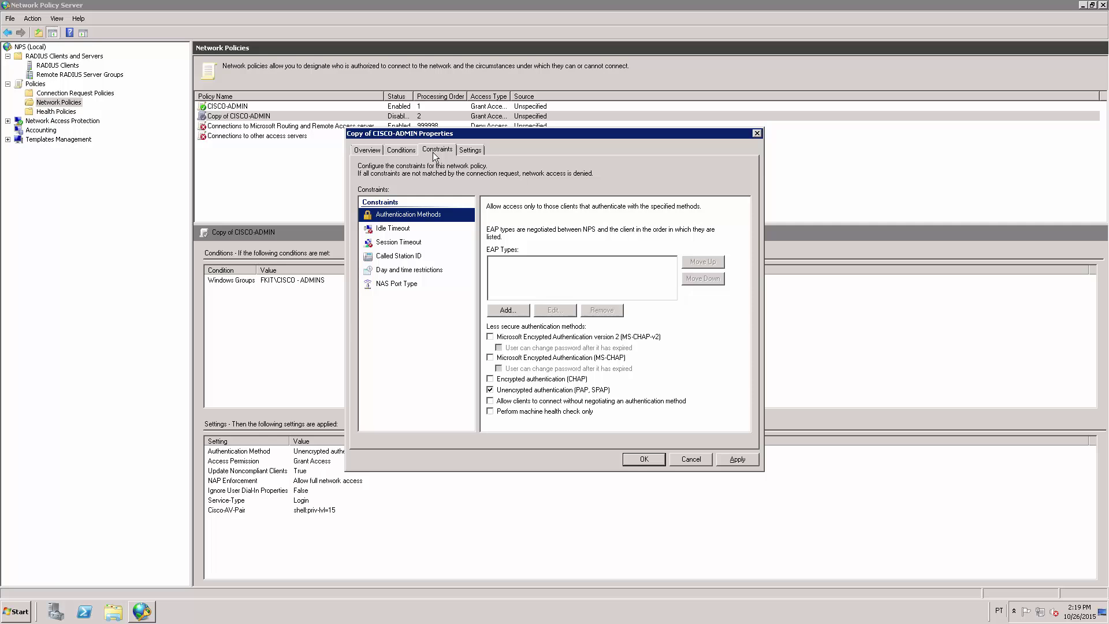
{"action": "left_click", "coordinate": [470, 152]}
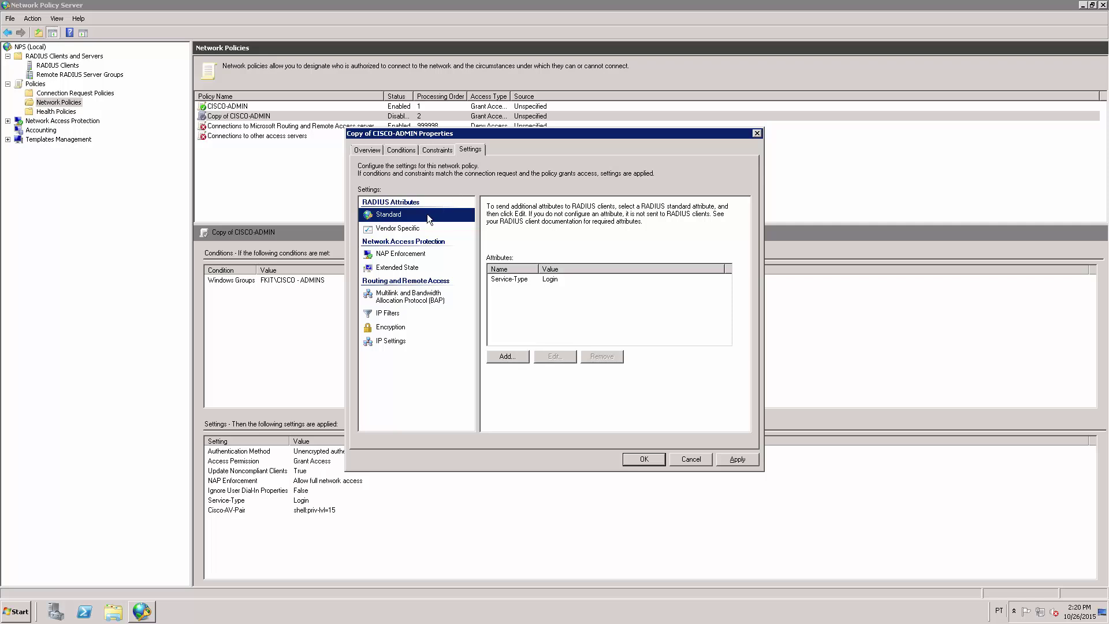
{"action": "left_click", "coordinate": [407, 230]}
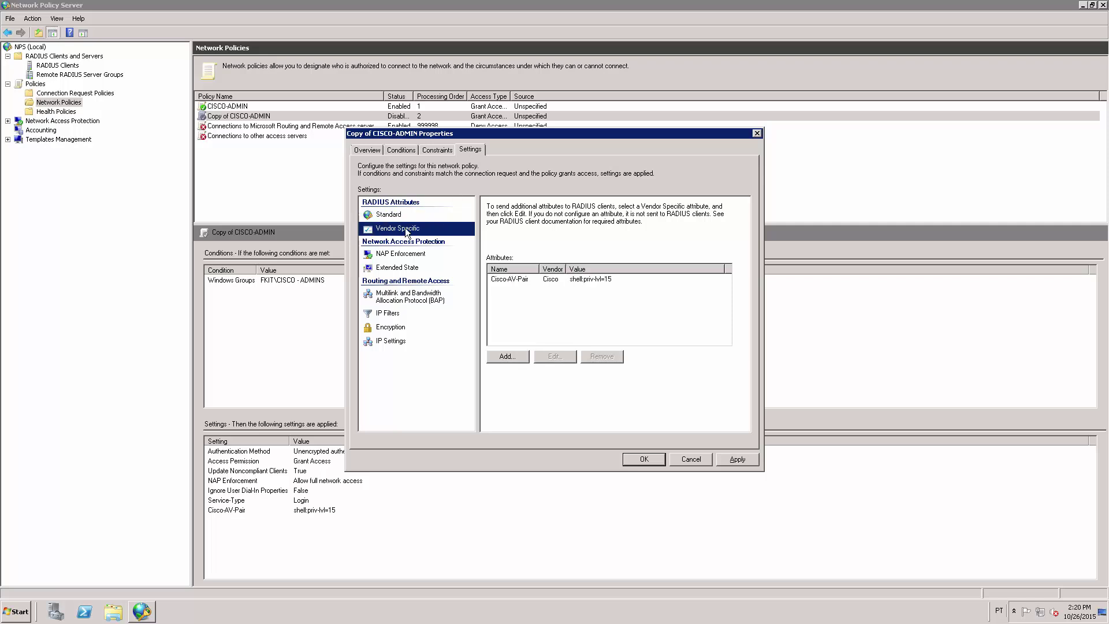
{"action": "left_click", "coordinate": [548, 280]}
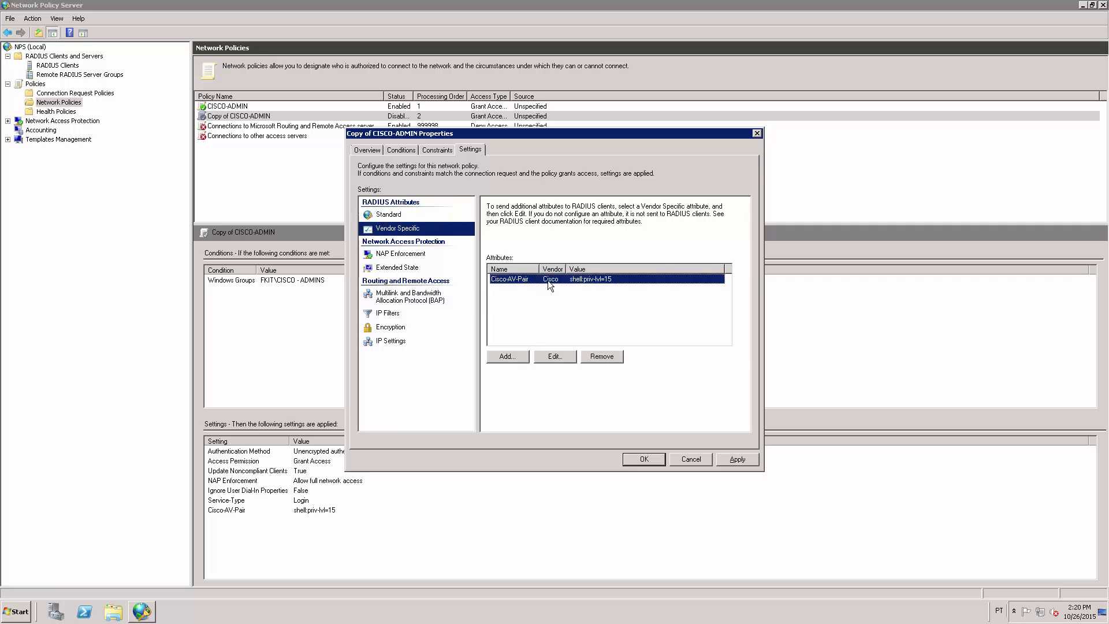
{"action": "left_click", "coordinate": [553, 357]}
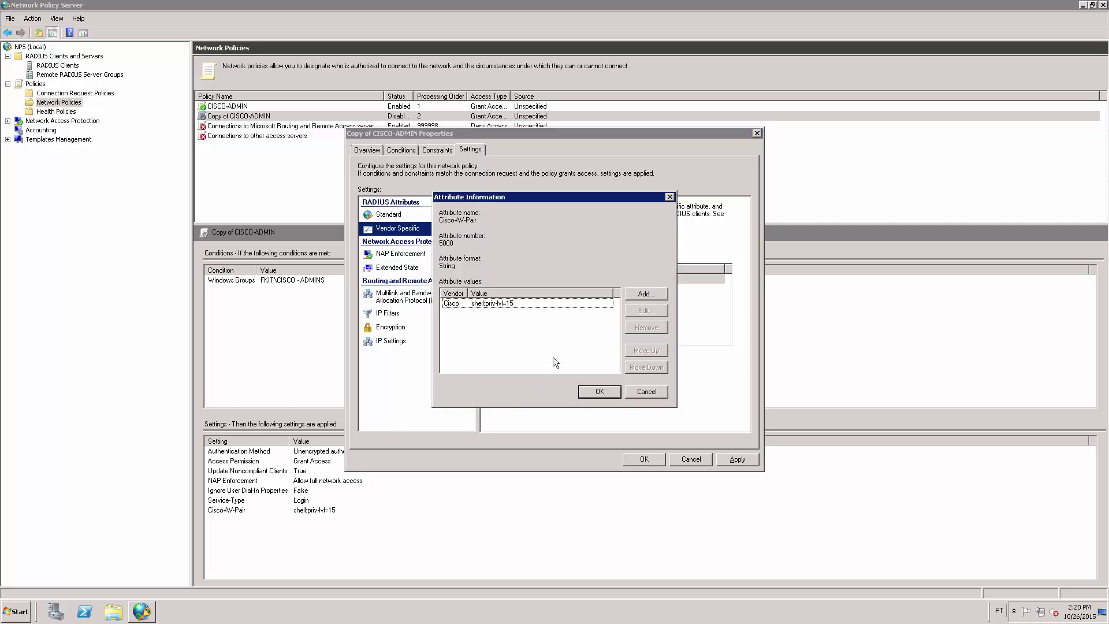
Change the value from shell:priv-lvl=15 to shell:priv-lvl=1 and save the CISCO-USERS policy
{"action": "left_click", "coordinate": [553, 303]}
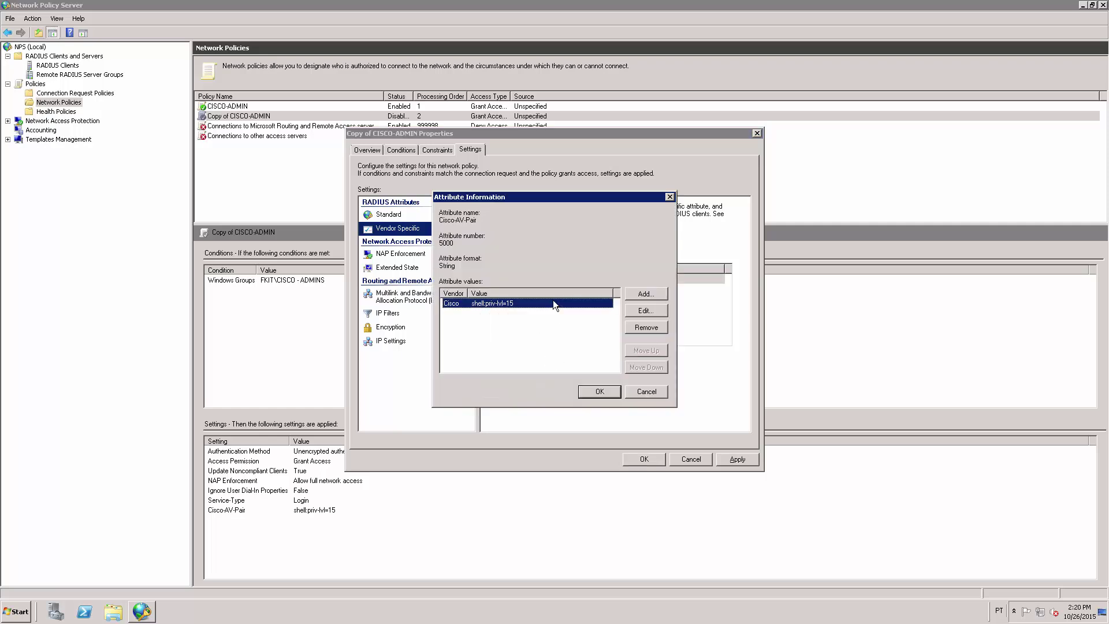
{"action": "left_click", "coordinate": [645, 312]}
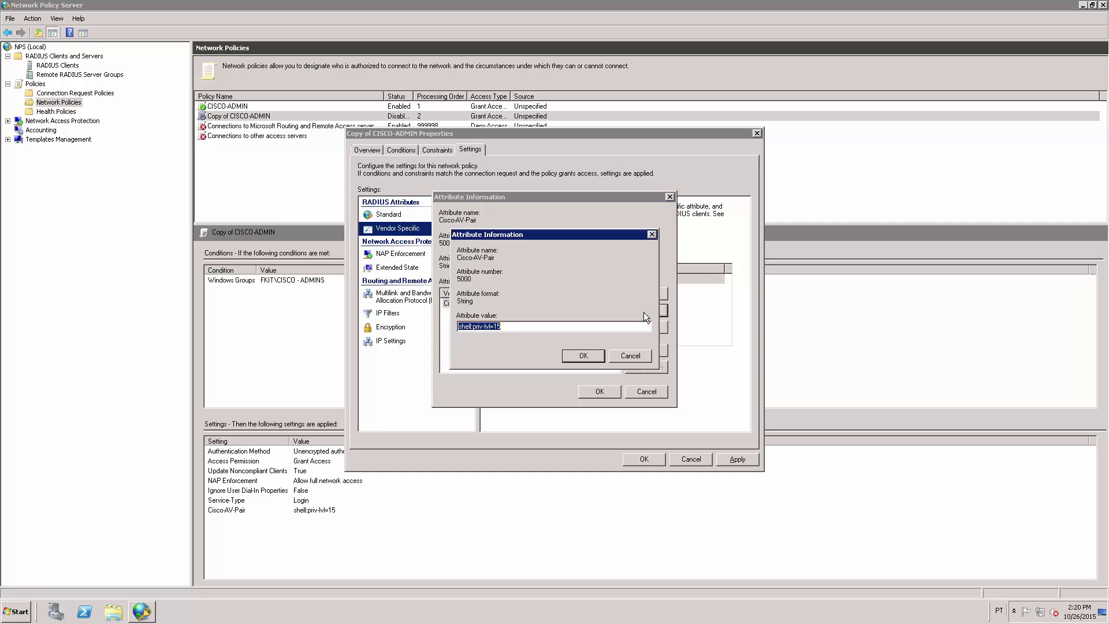
{"action": "left_click", "coordinate": [585, 324]}
{"action": "key", "text": "BackSpace"}
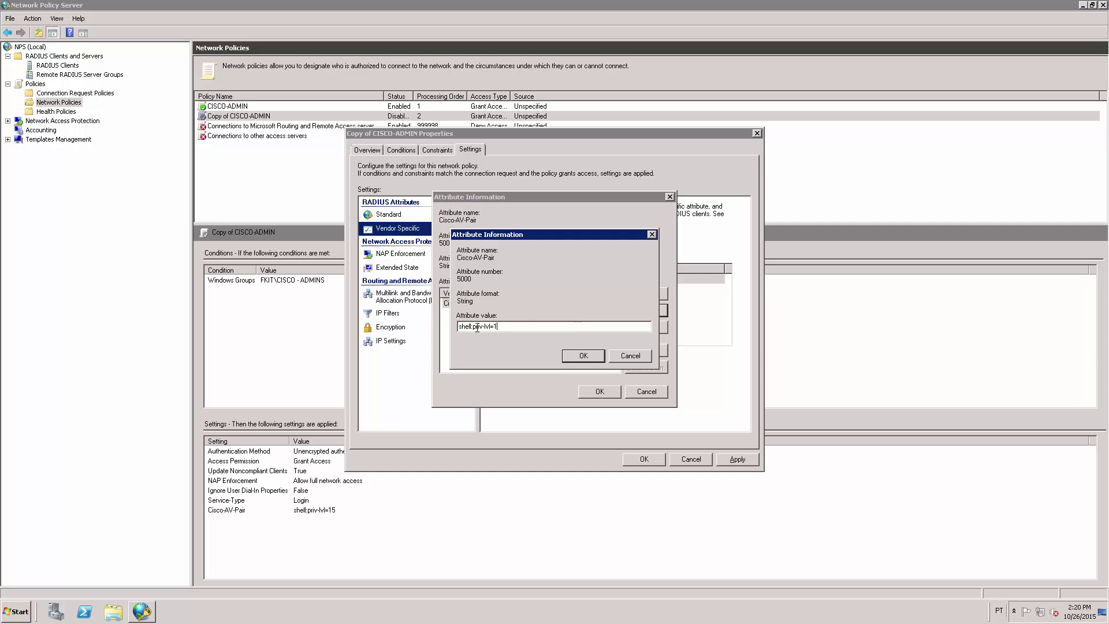
{"action": "left_click_drag", "start_coordinate": [497, 327], "coordinate": [440, 327]}
{"action": "left_click", "coordinate": [584, 356]}
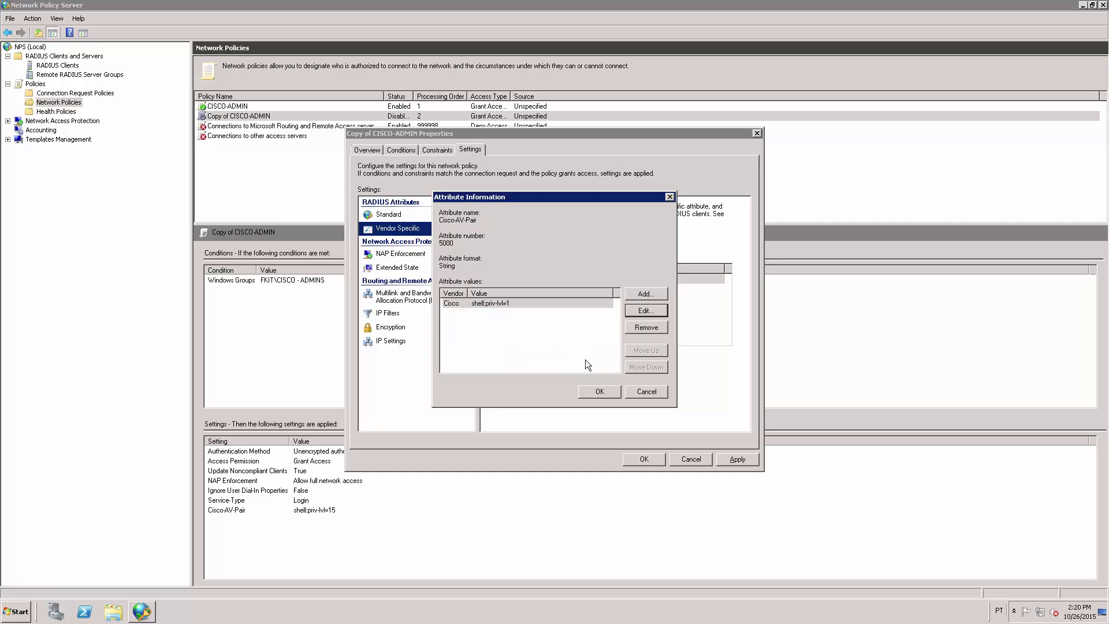
{"action": "left_click", "coordinate": [598, 391]}
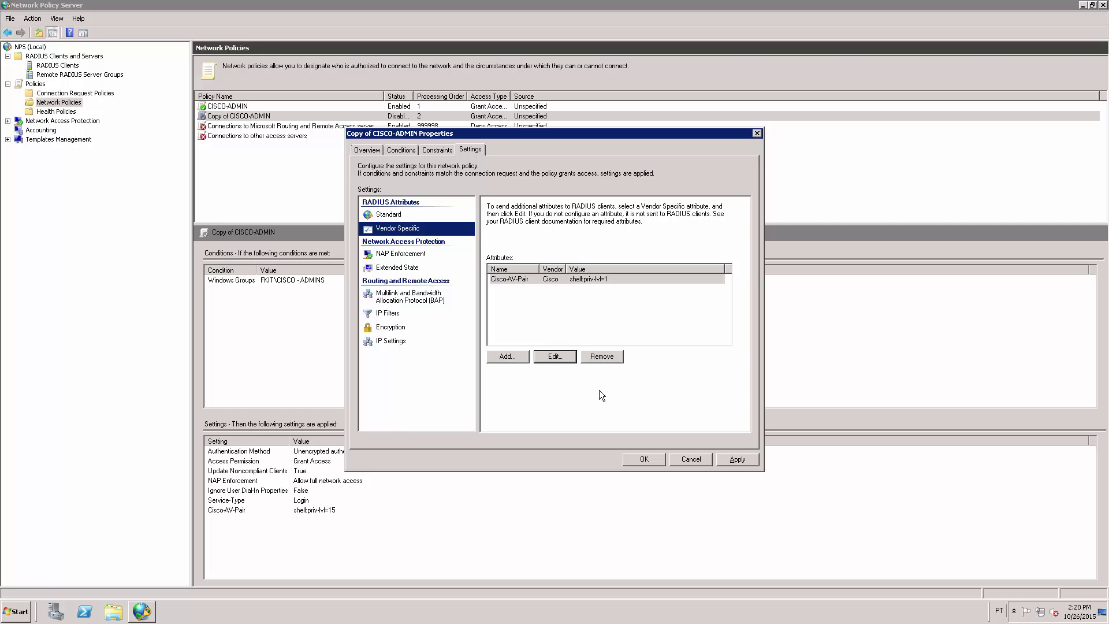
{"action": "left_click", "coordinate": [643, 459]}
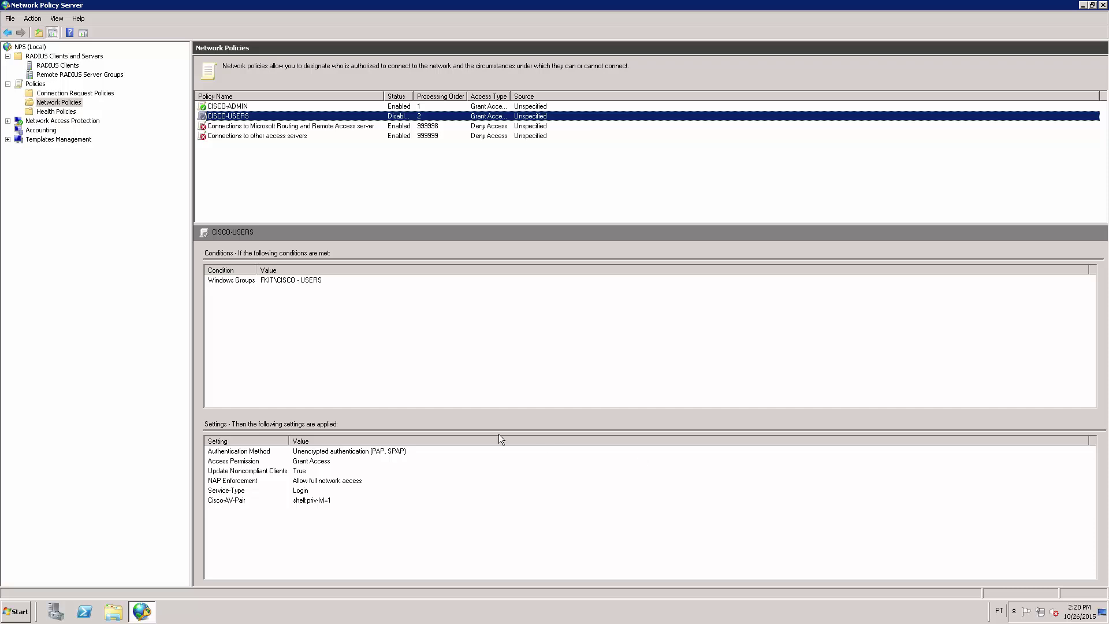
Enable the CISCO-USERS policy and widen the Processing Order column
{"action": "right_click", "coordinate": [335, 122]}
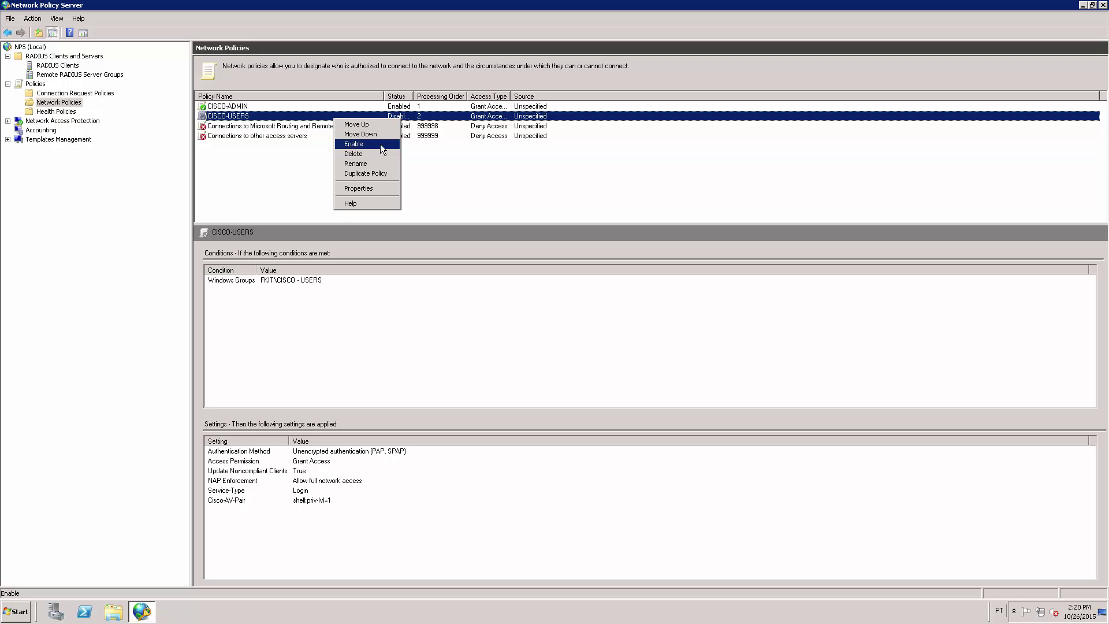
{"action": "left_click", "coordinate": [380, 144]}
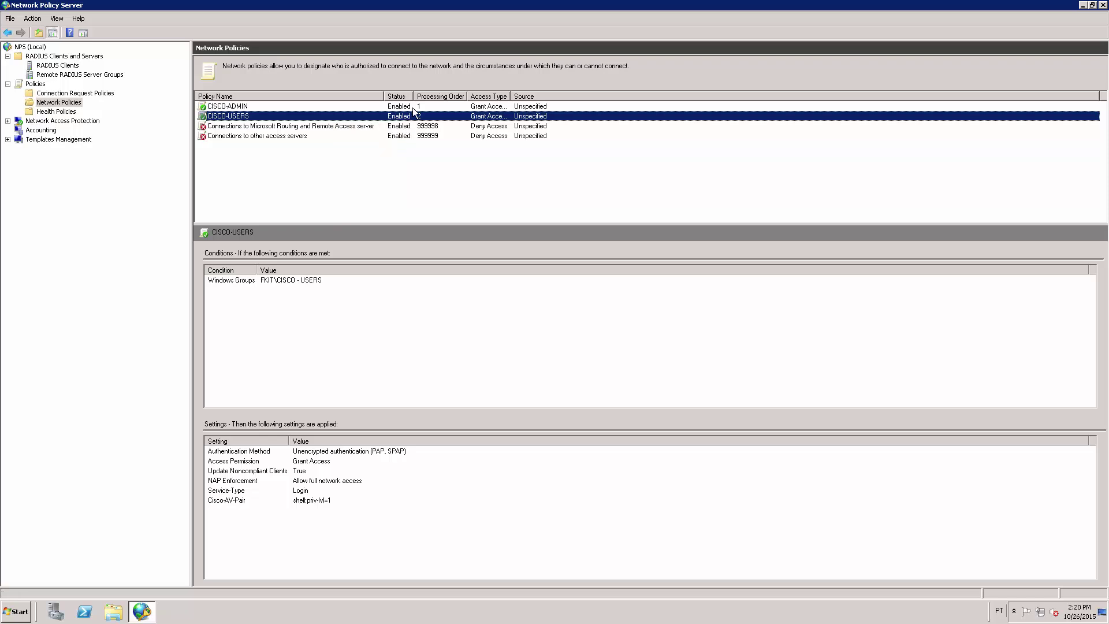
{"action": "double_click", "coordinate": [468, 96]}
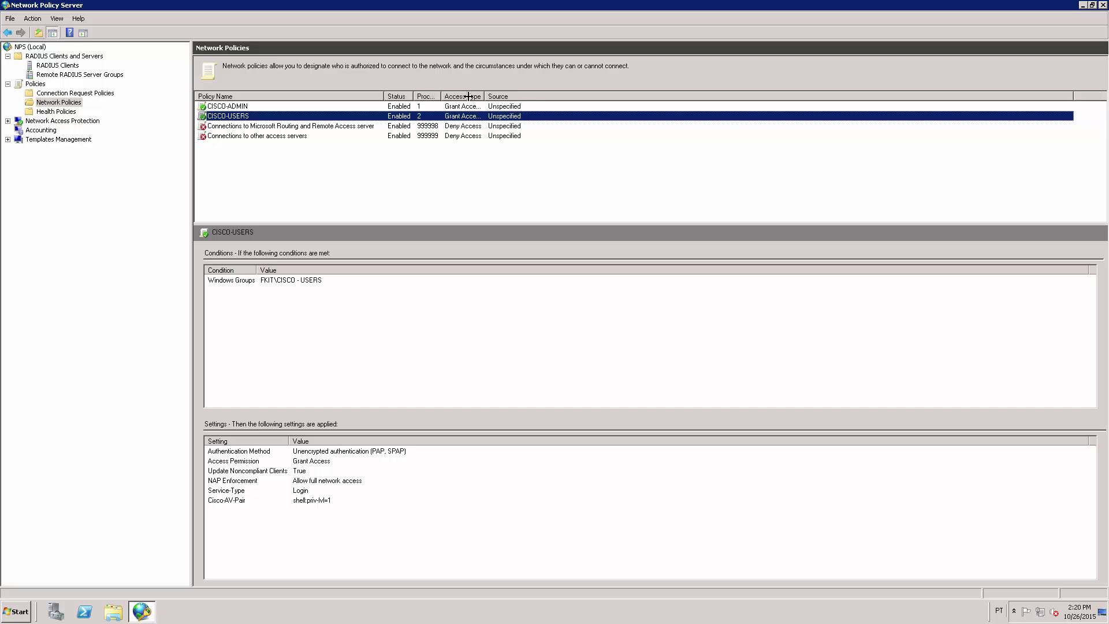
Compare the CISCO-ADMIN and CISCO-USERS policy details side by side
{"action": "left_click", "coordinate": [343, 107]}
{"action": "left_click", "coordinate": [342, 113]}
{"action": "left_click", "coordinate": [416, 107]}
{"action": "left_click", "coordinate": [419, 120]}
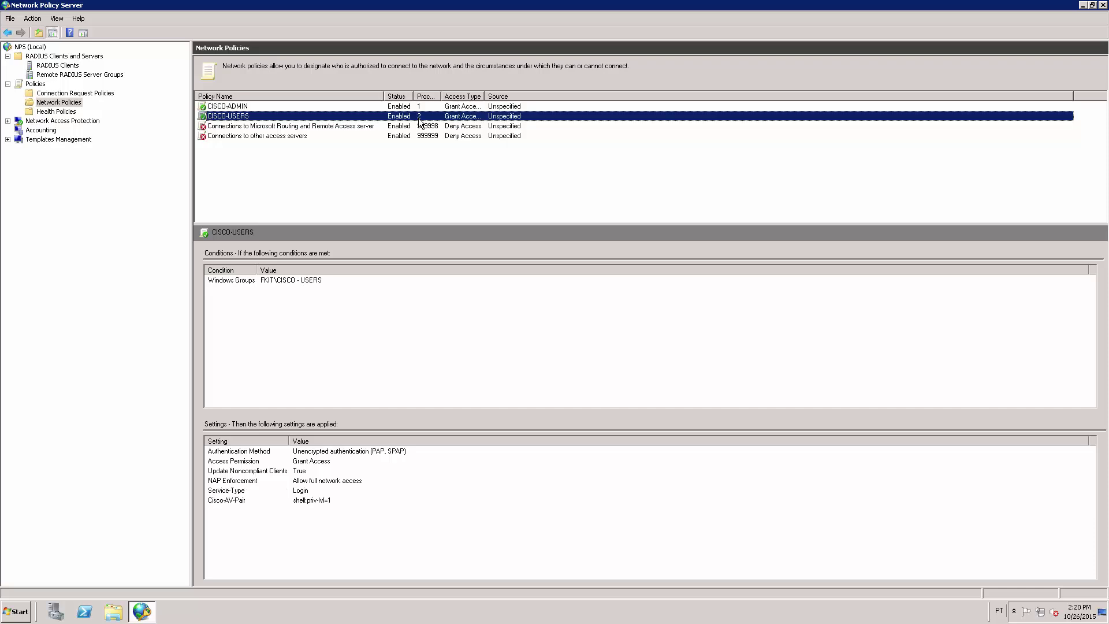